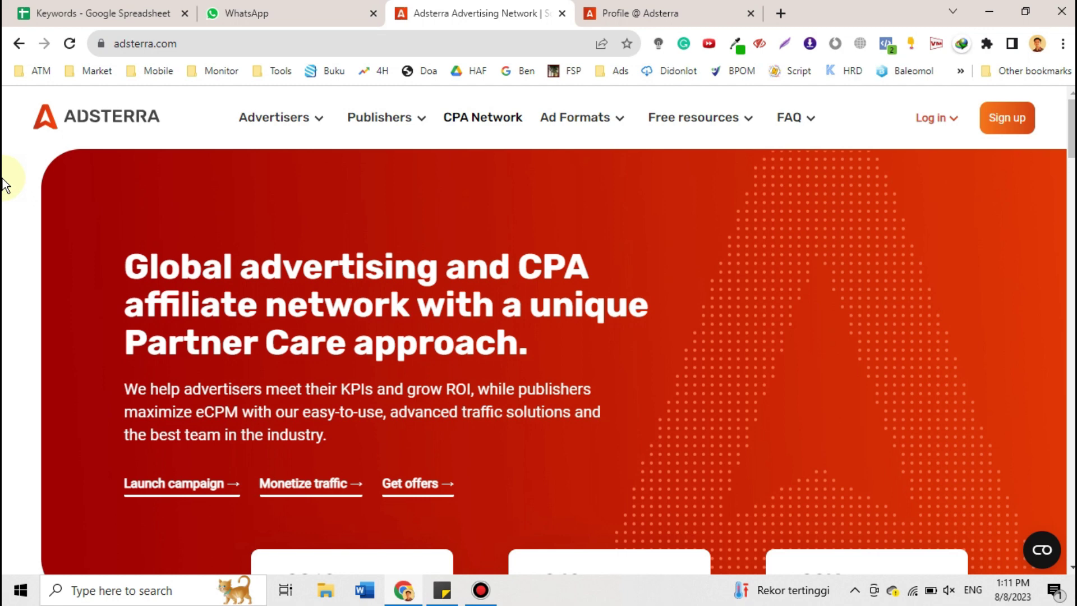
- Switch to the open Adsterra publisher Profile page
{"action": "left_click", "coordinate": [185, 43]}
{"action": "left_click", "coordinate": [5, 323]}
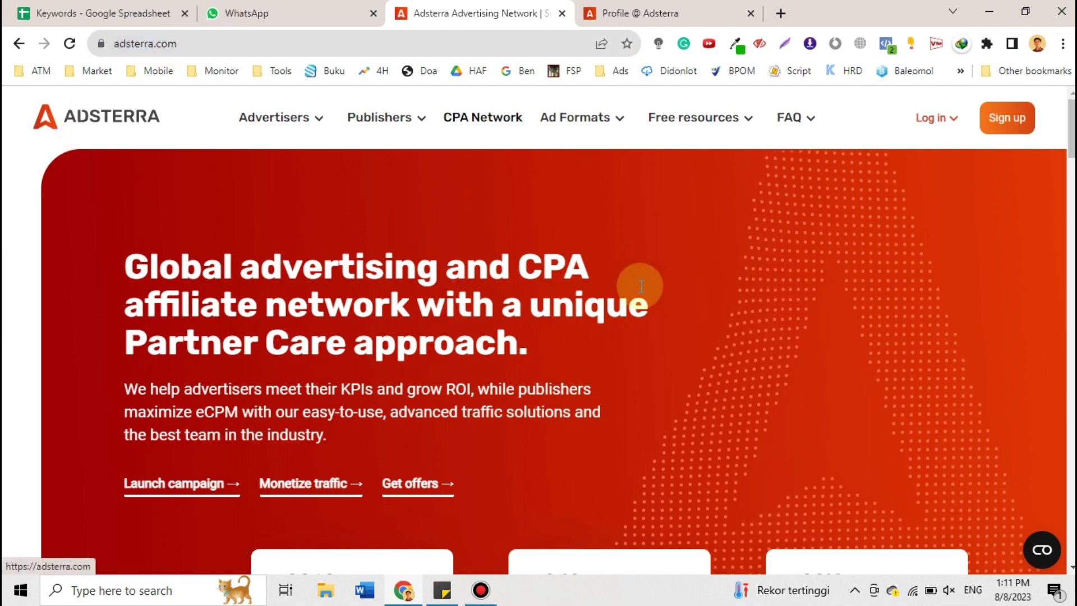
{"action": "left_click", "coordinate": [685, 15]}
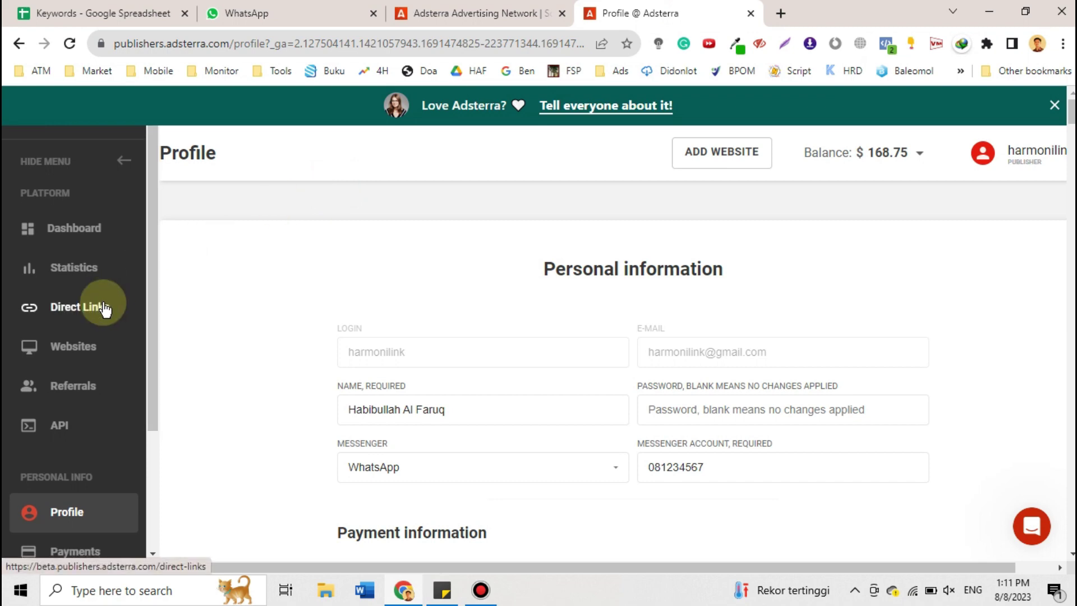
- Look through the publisher account's navigation entries from Dashboard to Freebies & bonuses
{"action": "scroll", "coordinate": [105, 308], "scroll_direction": "down", "scroll_amount": 2}
{"action": "scroll", "coordinate": [106, 308], "scroll_direction": "up", "scroll_amount": 2}
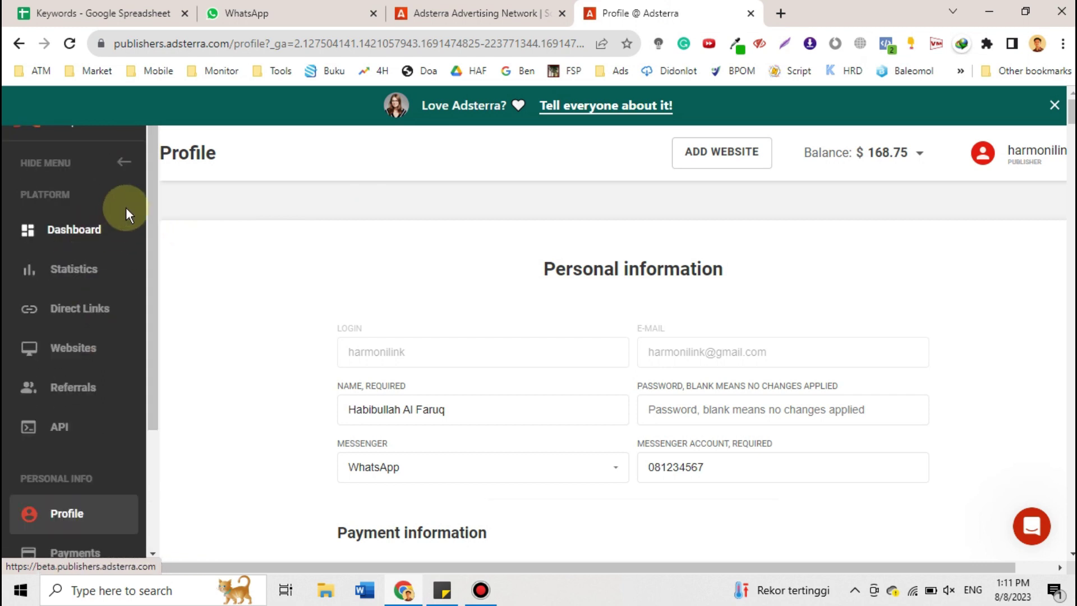
{"action": "scroll", "coordinate": [87, 279], "scroll_direction": "down", "scroll_amount": 1}
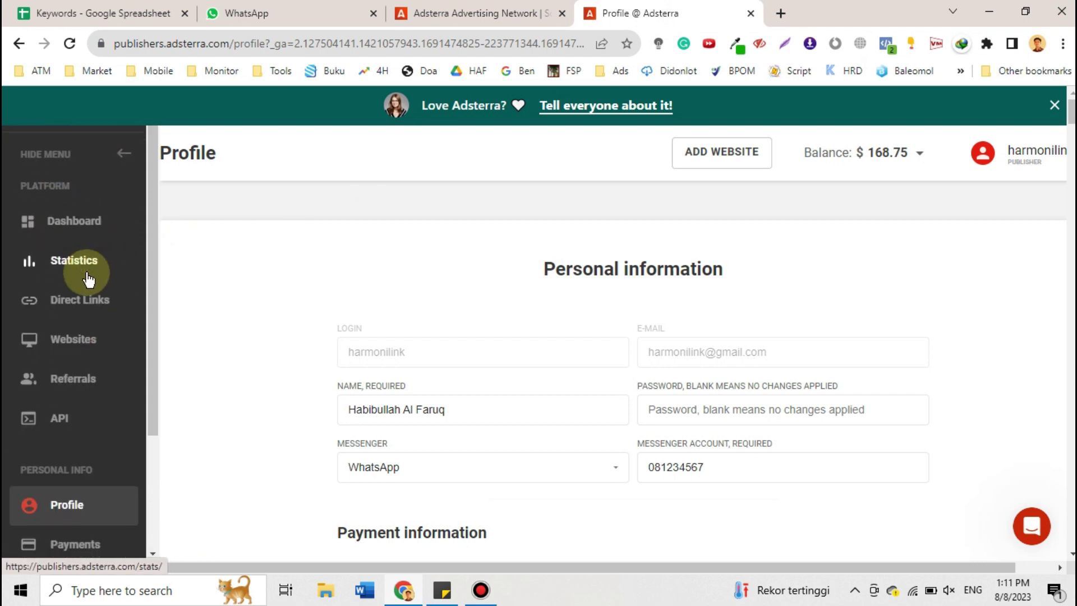
{"action": "scroll", "coordinate": [87, 279], "scroll_direction": "down", "scroll_amount": 3}
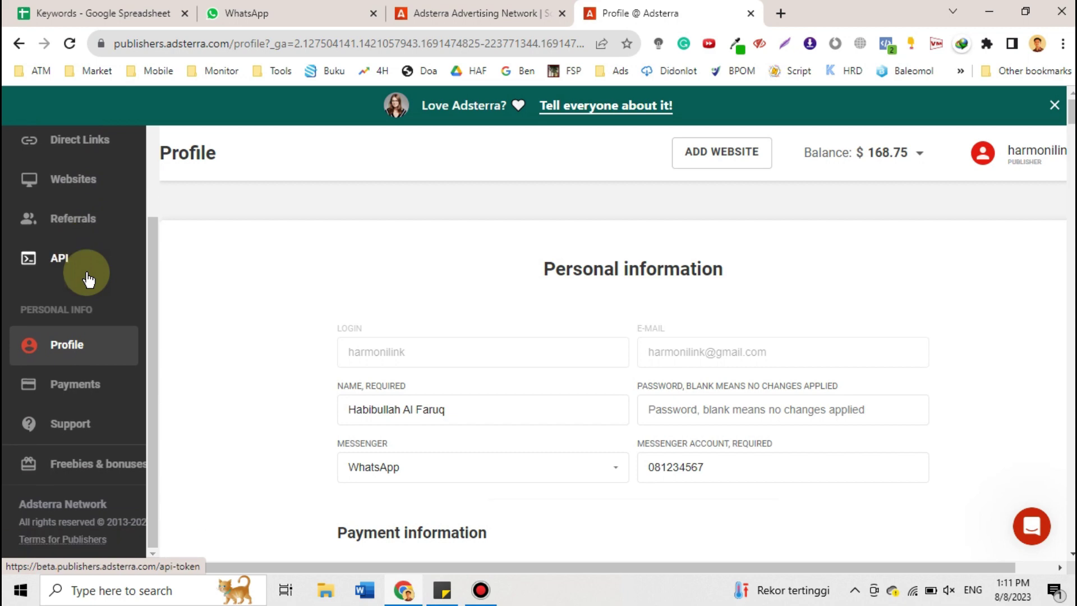
{"action": "scroll", "coordinate": [87, 278], "scroll_direction": "down", "scroll_amount": 2}
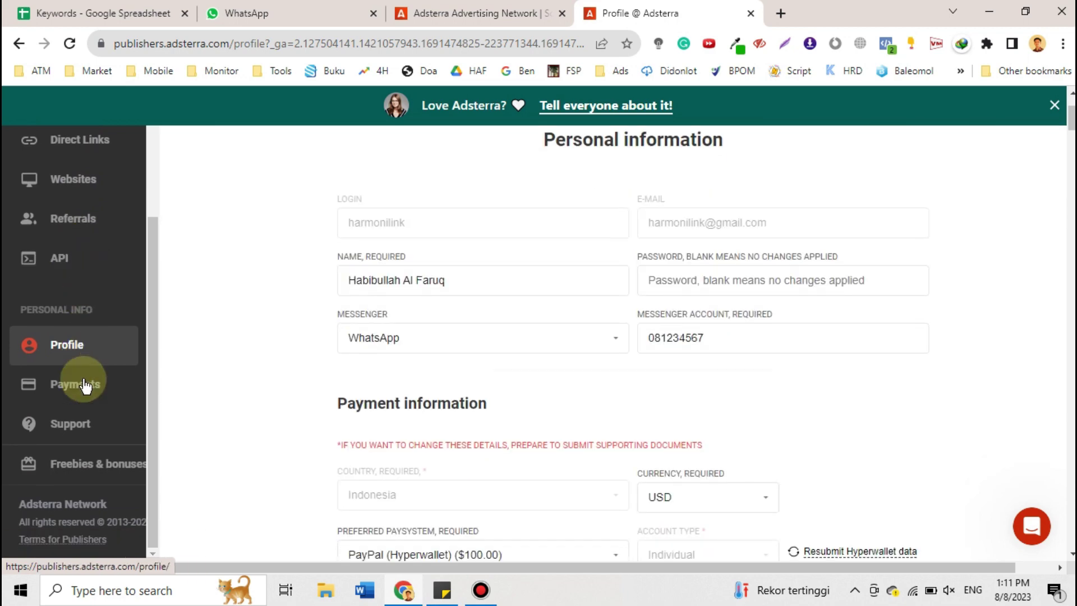
{"action": "scroll", "coordinate": [240, 364], "scroll_direction": "up", "scroll_amount": 2}
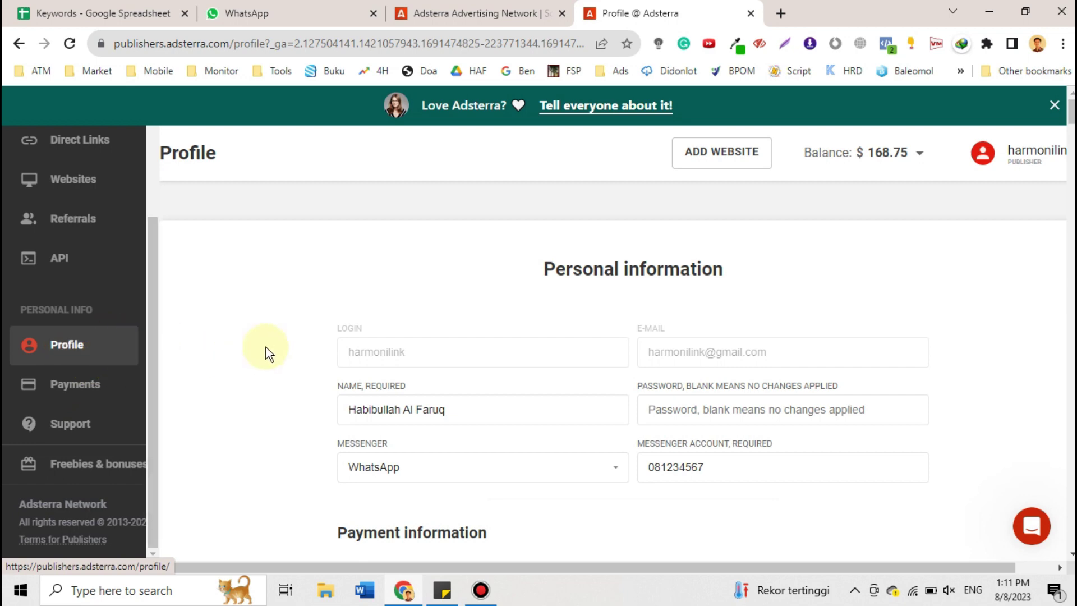
- Examine the personal information fields and the payment information section of the publisher profile
{"action": "scroll", "coordinate": [266, 348], "scroll_direction": "down", "scroll_amount": 2}
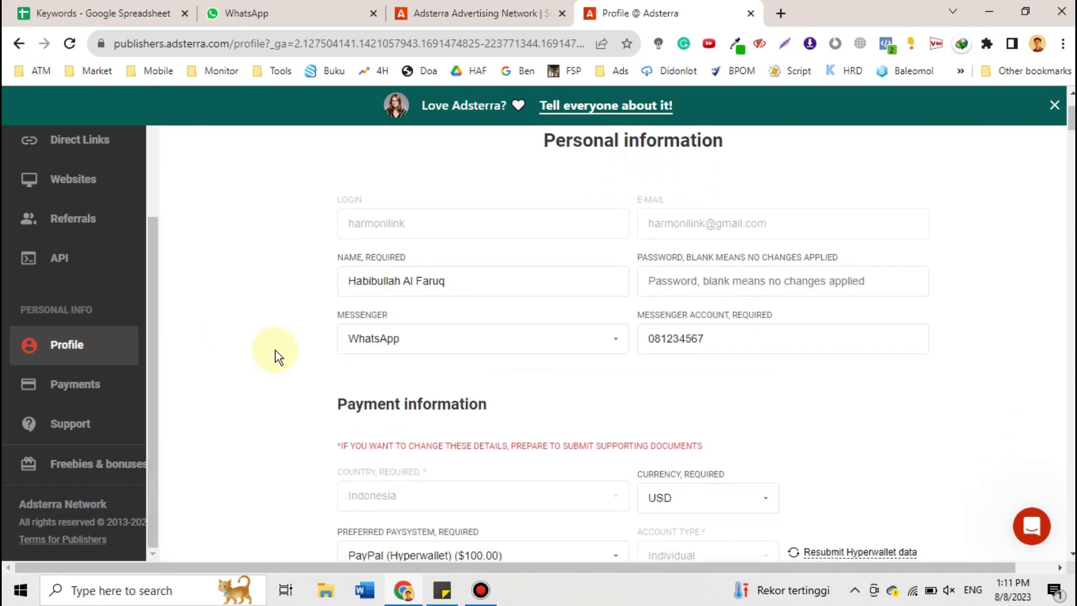
{"action": "scroll", "coordinate": [278, 356], "scroll_direction": "down", "scroll_amount": 1}
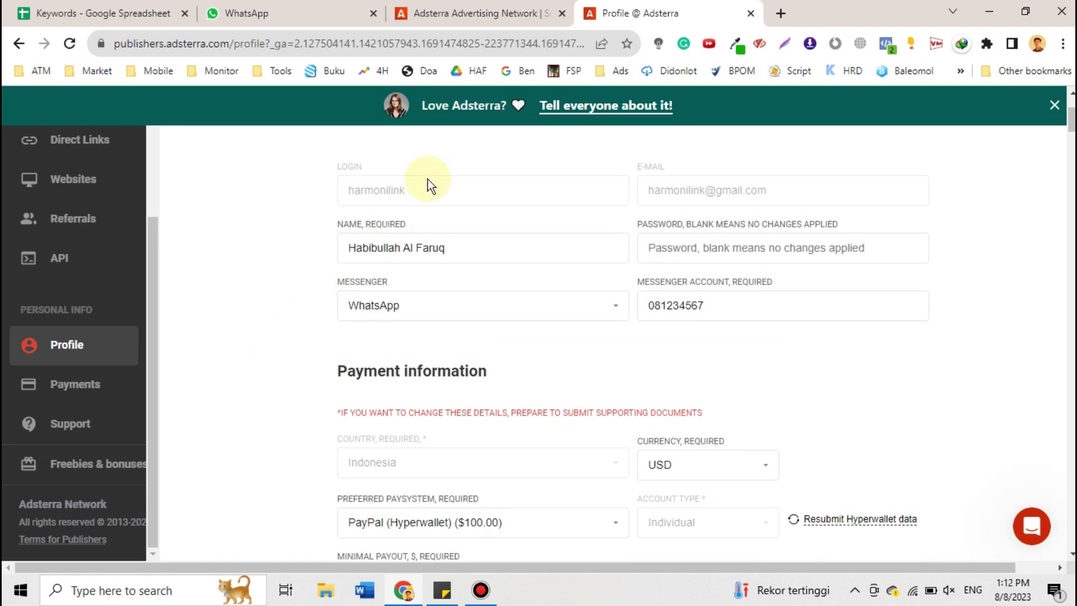
{"action": "scroll", "coordinate": [474, 171], "scroll_direction": "down", "scroll_amount": 1}
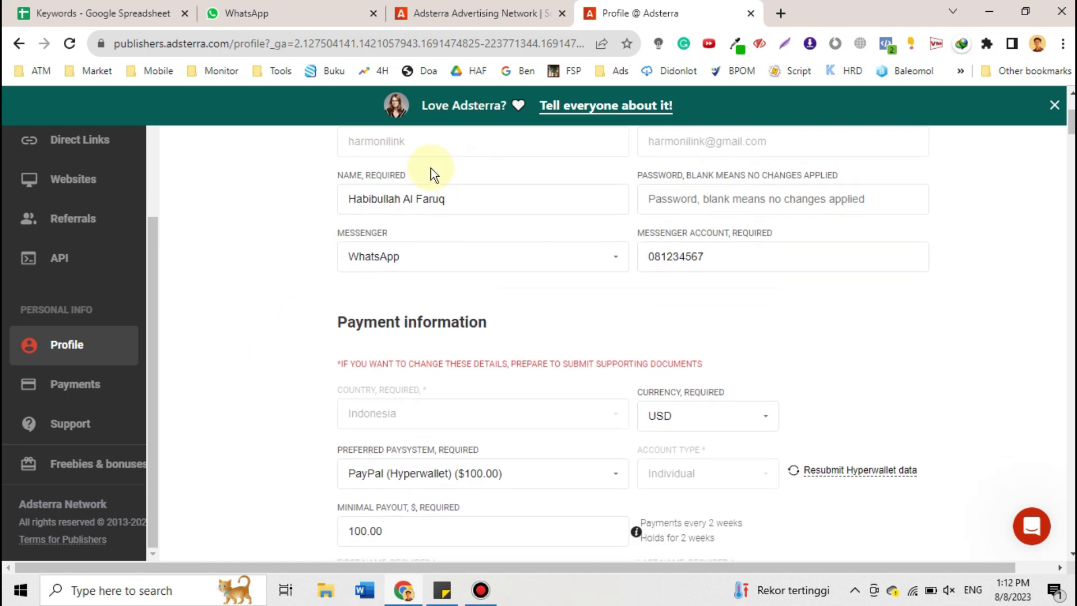
{"action": "scroll", "coordinate": [415, 178], "scroll_direction": "up", "scroll_amount": 1}
{"action": "scroll", "coordinate": [400, 181], "scroll_direction": "down", "scroll_amount": 2}
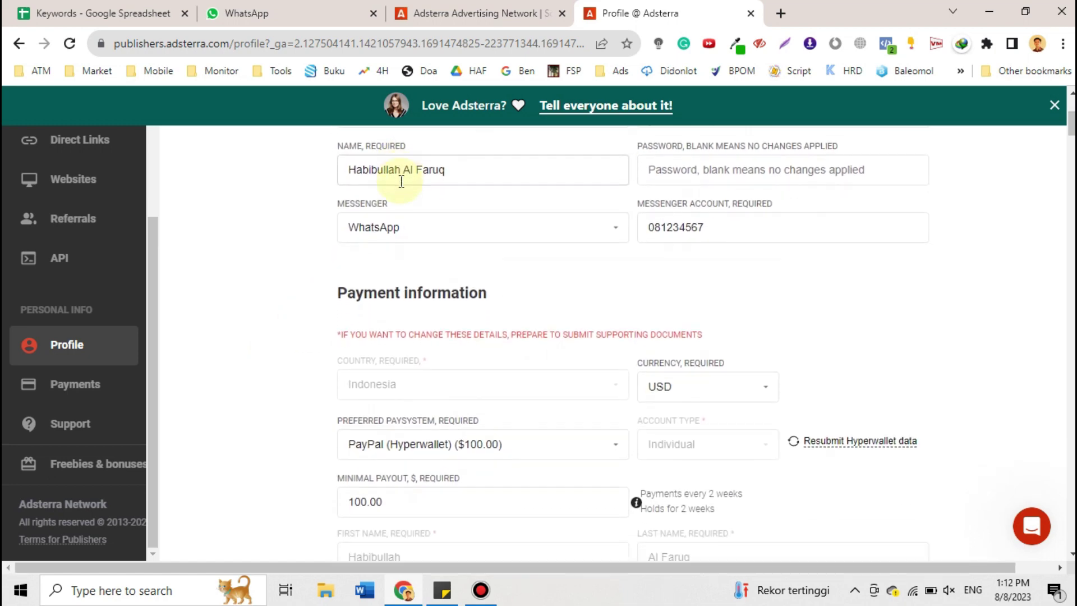
{"action": "scroll", "coordinate": [401, 182], "scroll_direction": "down", "scroll_amount": 1}
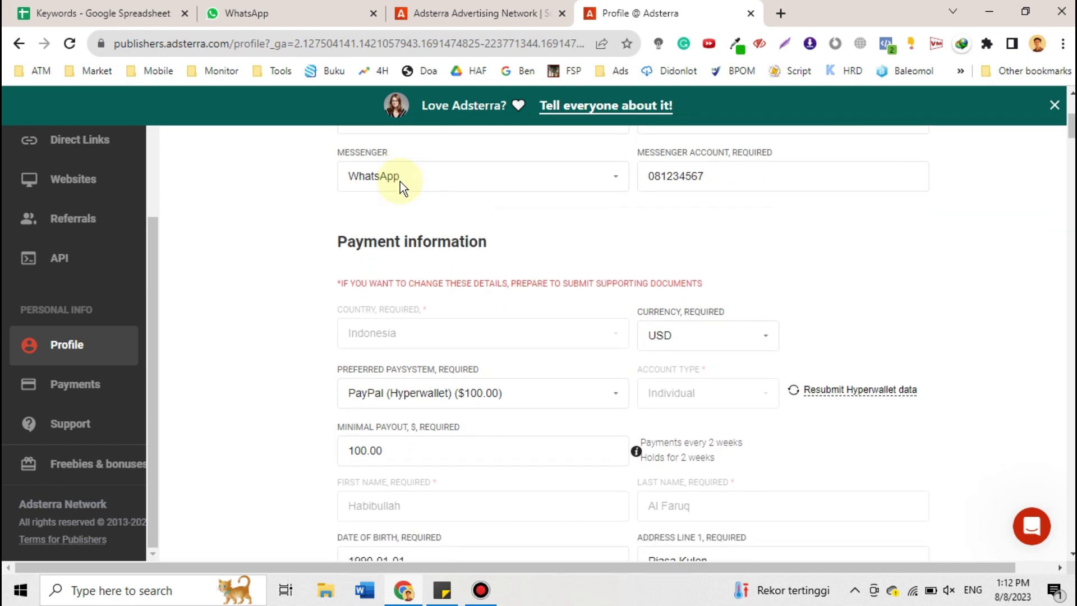
{"action": "scroll", "coordinate": [399, 181], "scroll_direction": "down", "scroll_amount": 1}
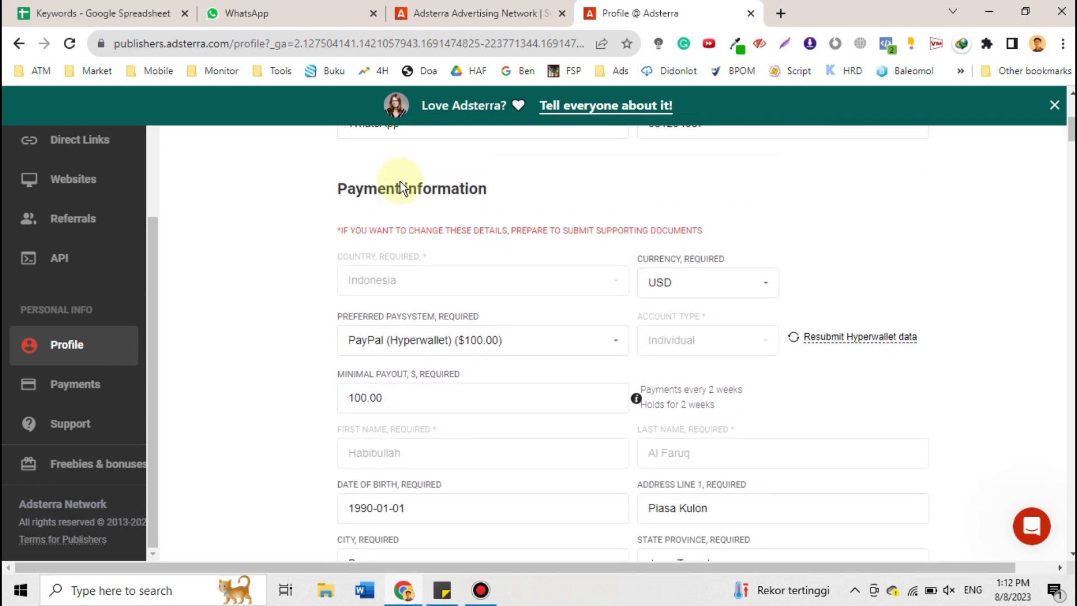
{"action": "scroll", "coordinate": [285, 209], "scroll_direction": "down", "scroll_amount": 1}
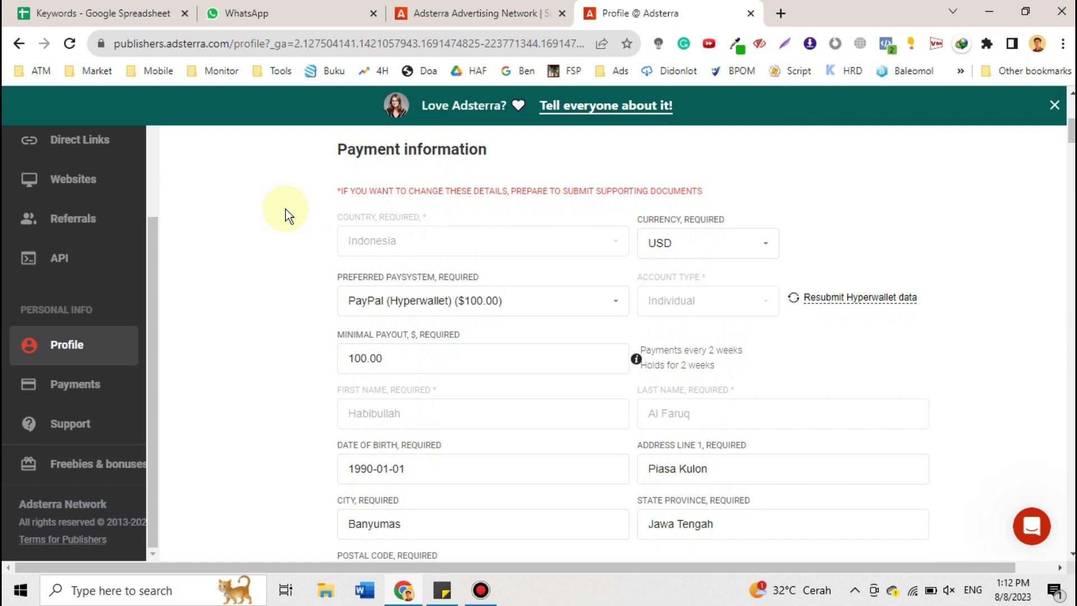
{"action": "scroll", "coordinate": [286, 210], "scroll_direction": "down", "scroll_amount": 1}
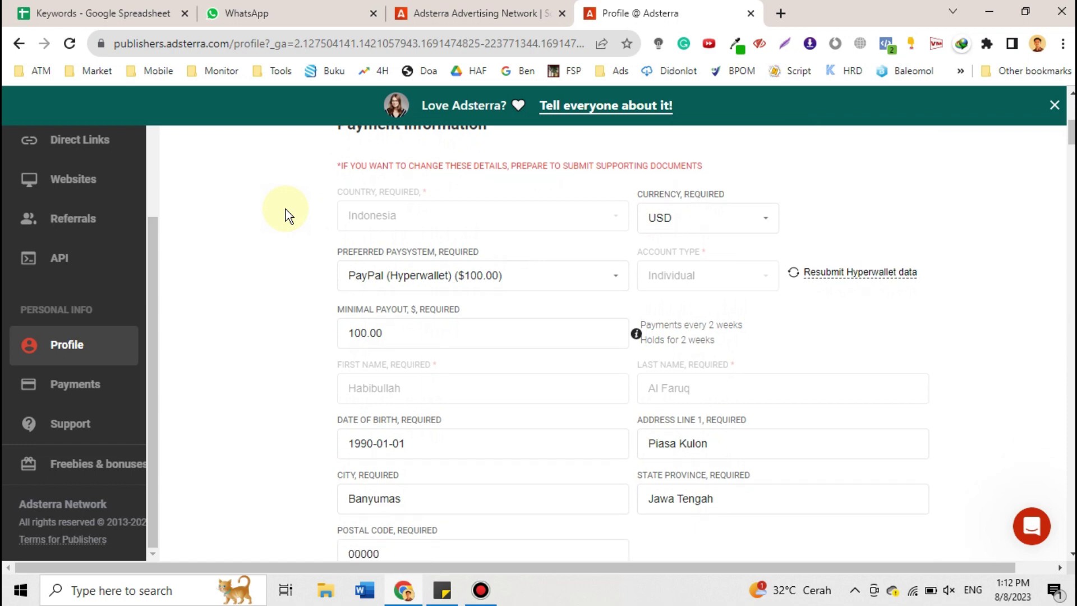
{"action": "scroll", "coordinate": [544, 318], "scroll_direction": "down", "scroll_amount": 2}
{"action": "scroll", "coordinate": [543, 318], "scroll_direction": "up", "scroll_amount": 1}
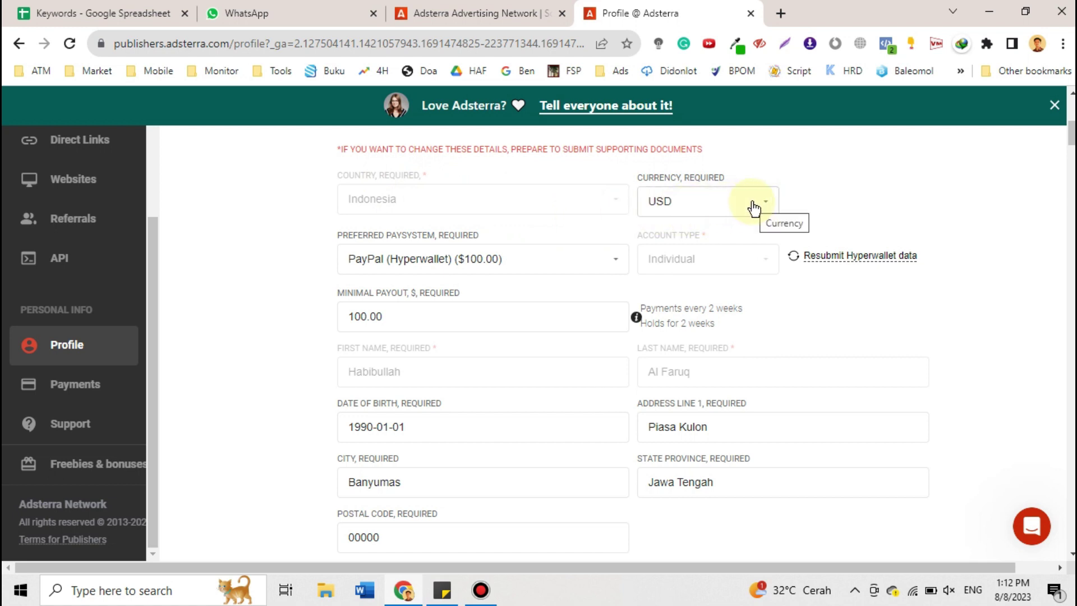
- Check which currencies are offered in the payment information, keeping the current selection
{"action": "left_click", "coordinate": [723, 208]}
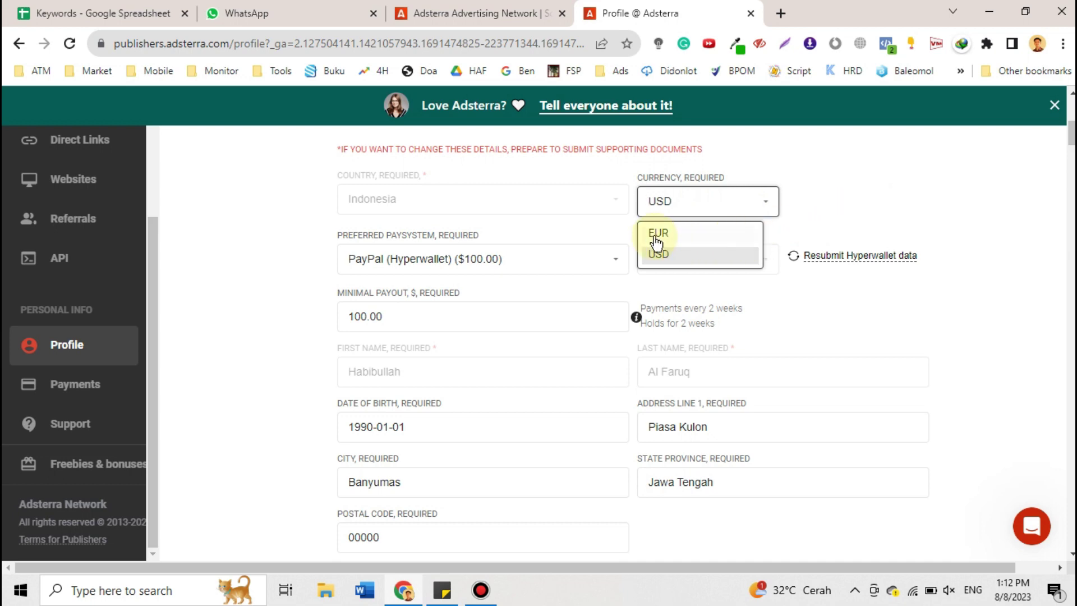
{"action": "left_click", "coordinate": [825, 192]}
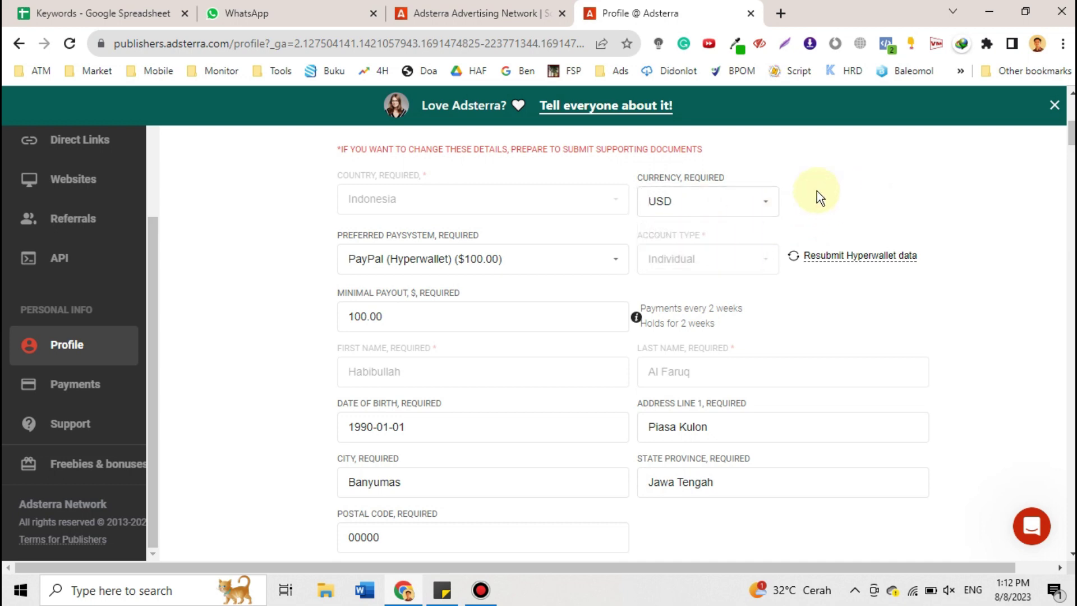
{"action": "scroll", "coordinate": [301, 270], "scroll_direction": "down", "scroll_amount": 1}
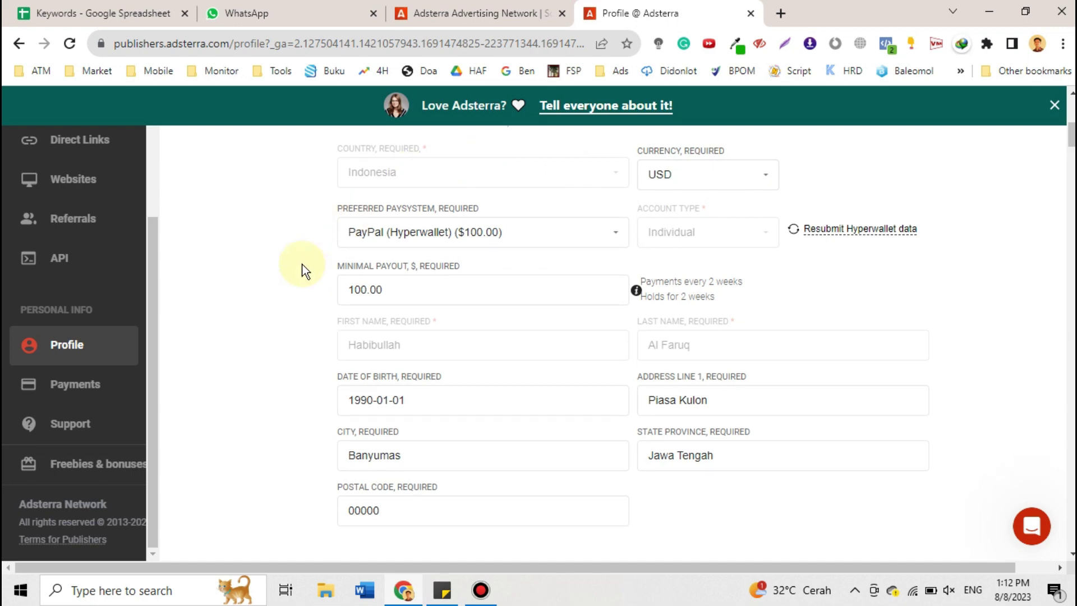
- Check the preferred paysystem options with their minimum amounts, and inspect the minimal payout field without editing it
{"action": "left_click", "coordinate": [521, 235]}
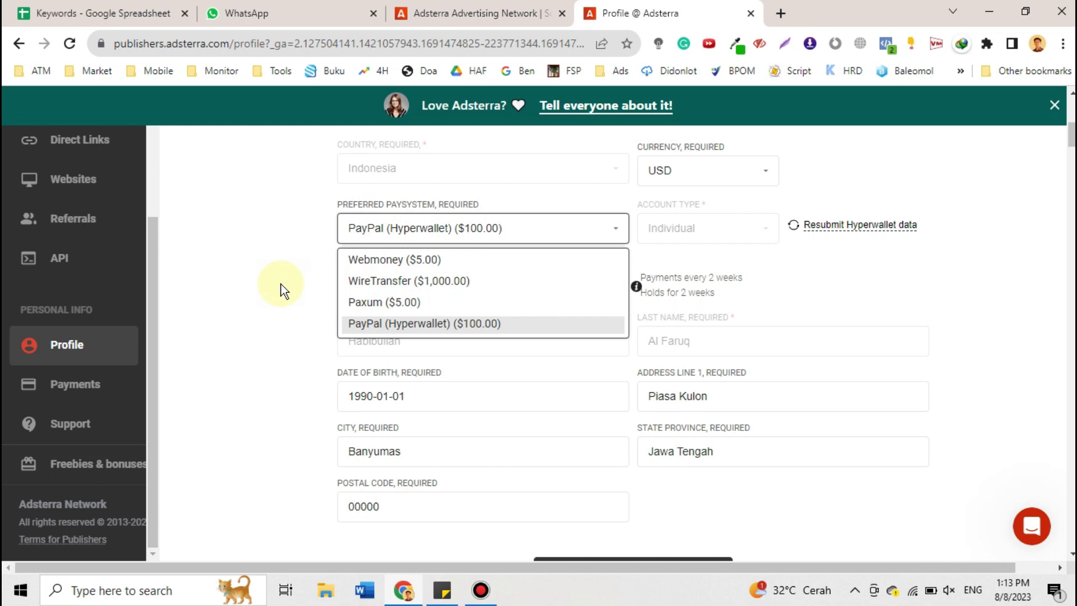
{"action": "left_click", "coordinate": [281, 289]}
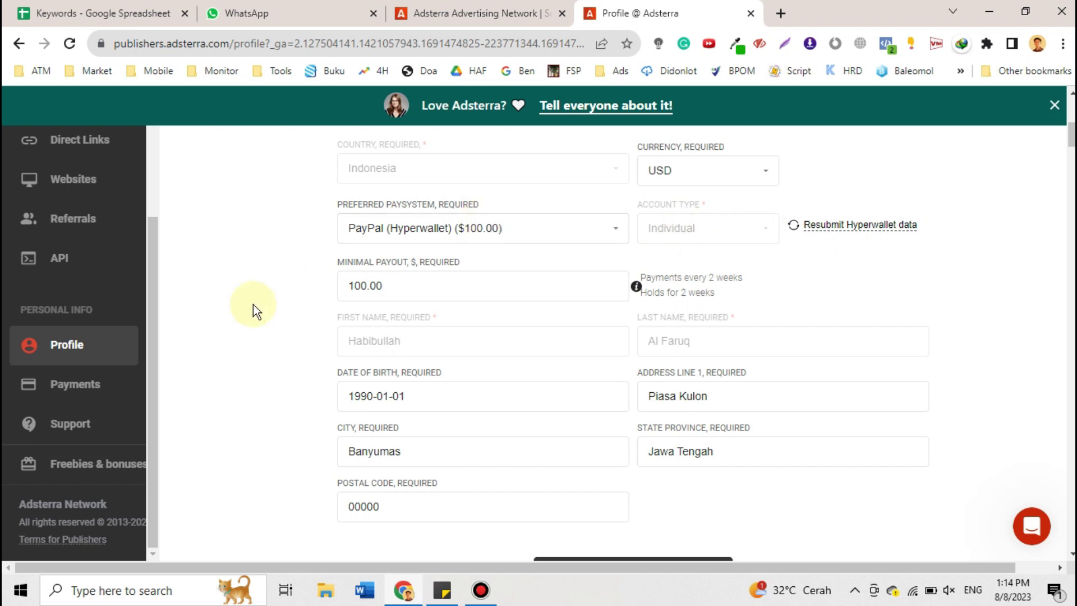
{"action": "left_click", "coordinate": [459, 286]}
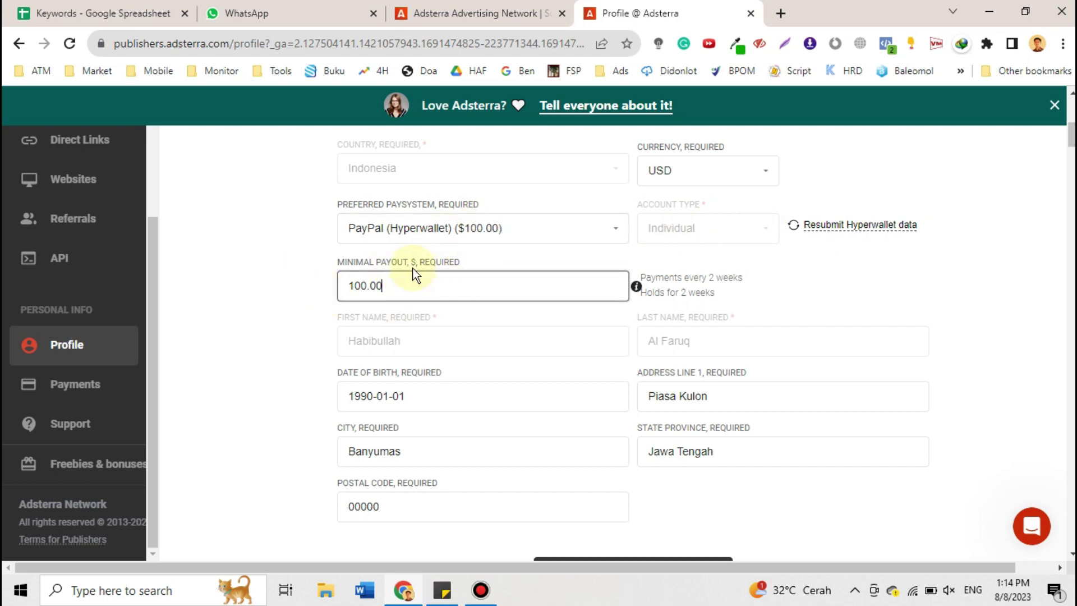
{"action": "left_click", "coordinate": [309, 294]}
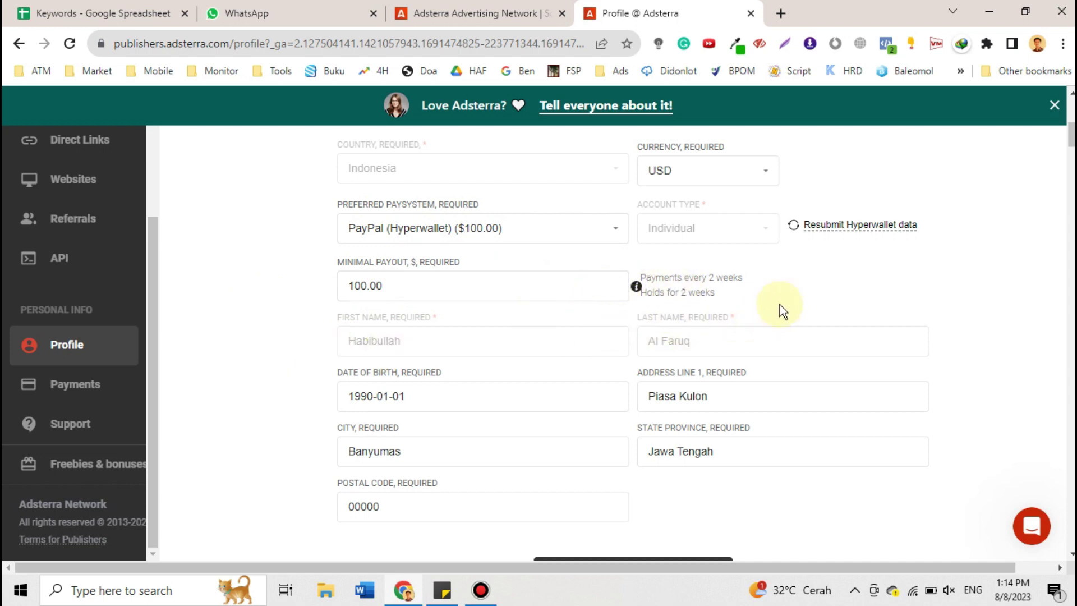
- Review the profile's remaining name, date of birth and address fields, and the active sessions list below them
{"action": "scroll", "coordinate": [778, 272], "scroll_direction": "down", "scroll_amount": 2}
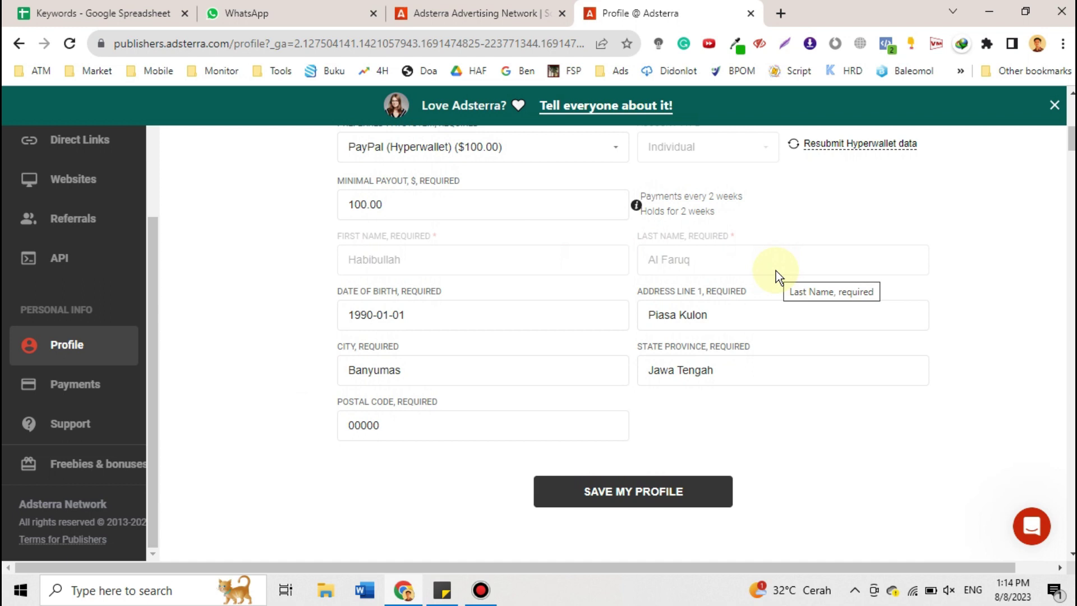
{"action": "scroll", "coordinate": [299, 227], "scroll_direction": "up", "scroll_amount": 4}
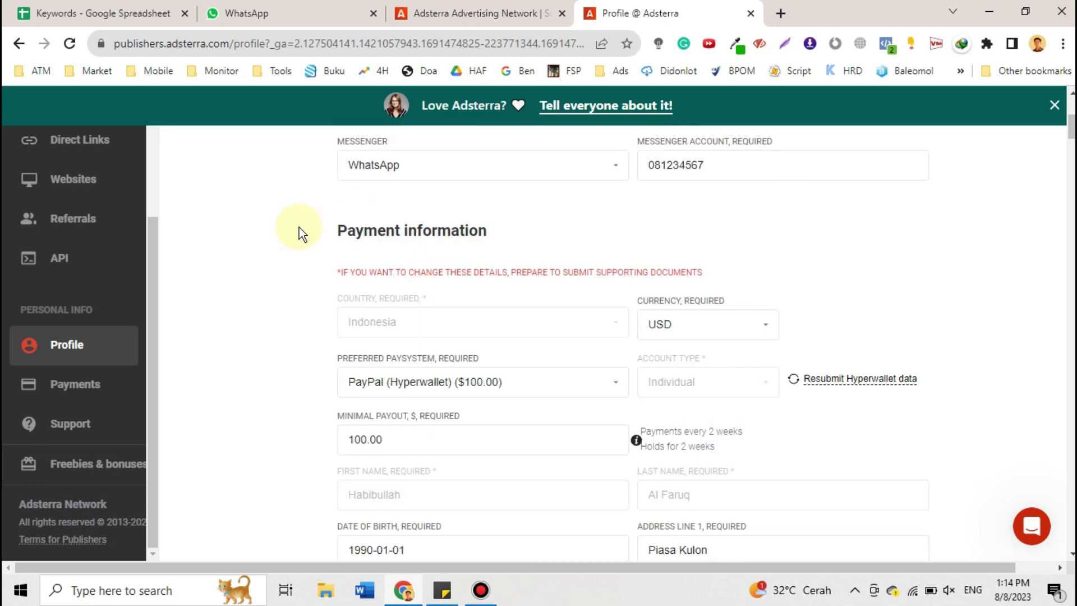
{"action": "scroll", "coordinate": [299, 227], "scroll_direction": "up", "scroll_amount": 5}
{"action": "scroll", "coordinate": [299, 227], "scroll_direction": "down", "scroll_amount": 10}
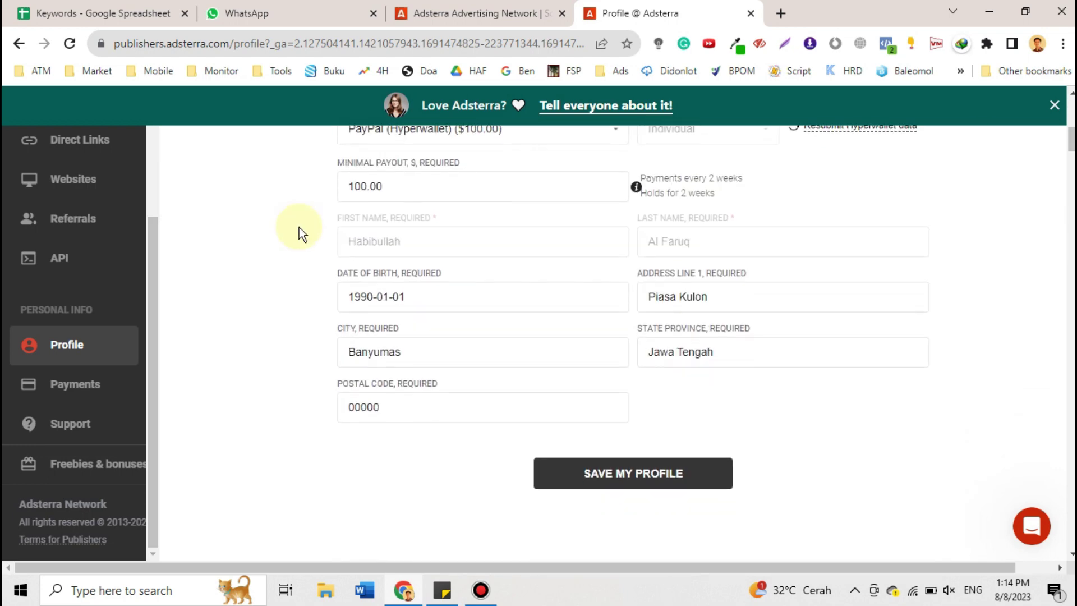
{"action": "scroll", "coordinate": [299, 227], "scroll_direction": "up", "scroll_amount": 1}
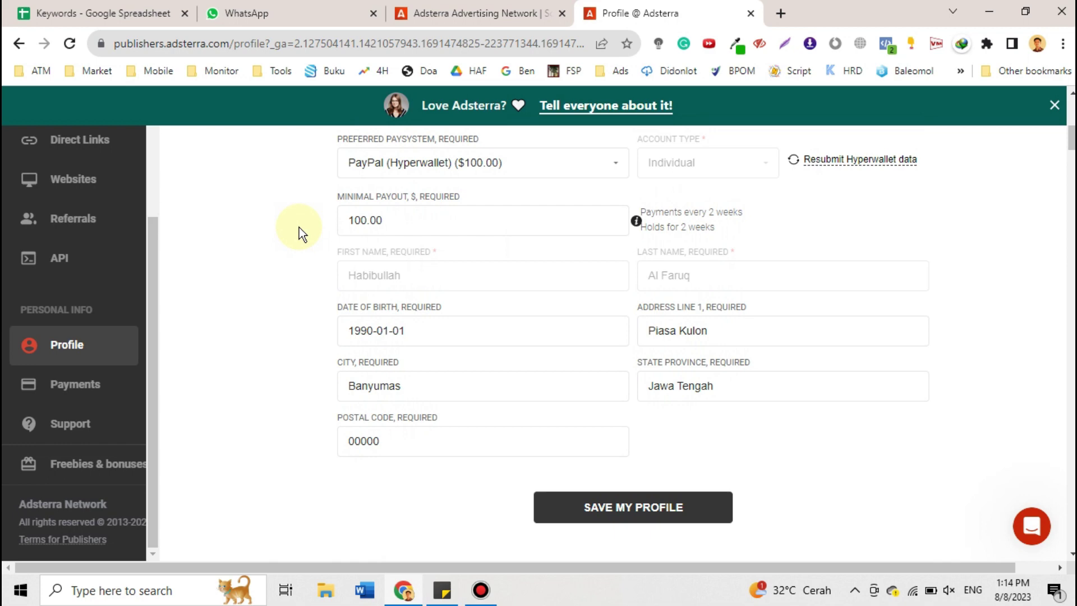
{"action": "scroll", "coordinate": [299, 228], "scroll_direction": "down", "scroll_amount": 1}
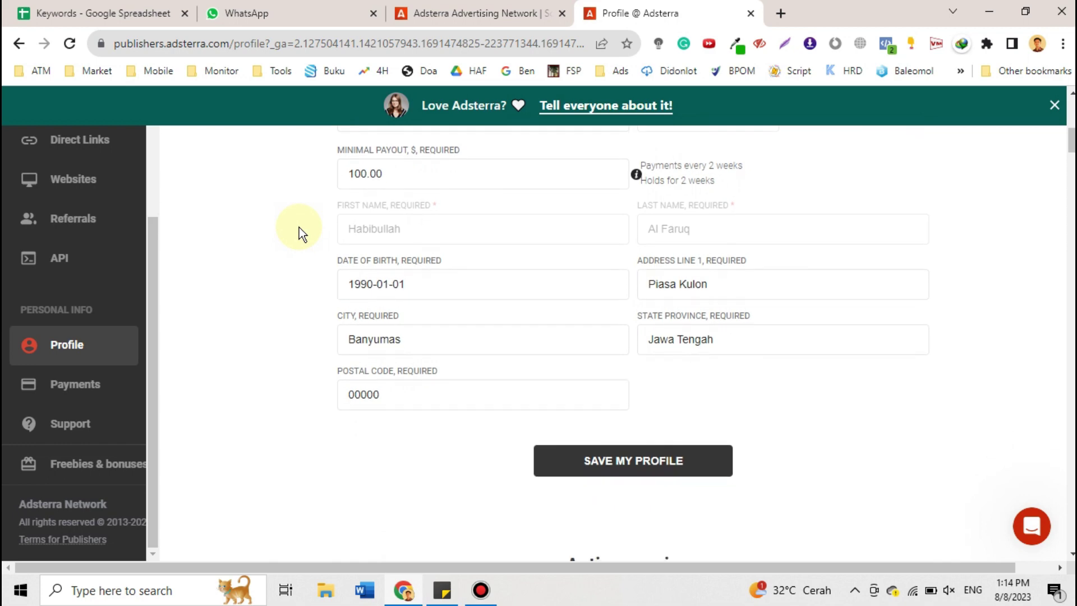
{"action": "scroll", "coordinate": [299, 227], "scroll_direction": "down", "scroll_amount": 1}
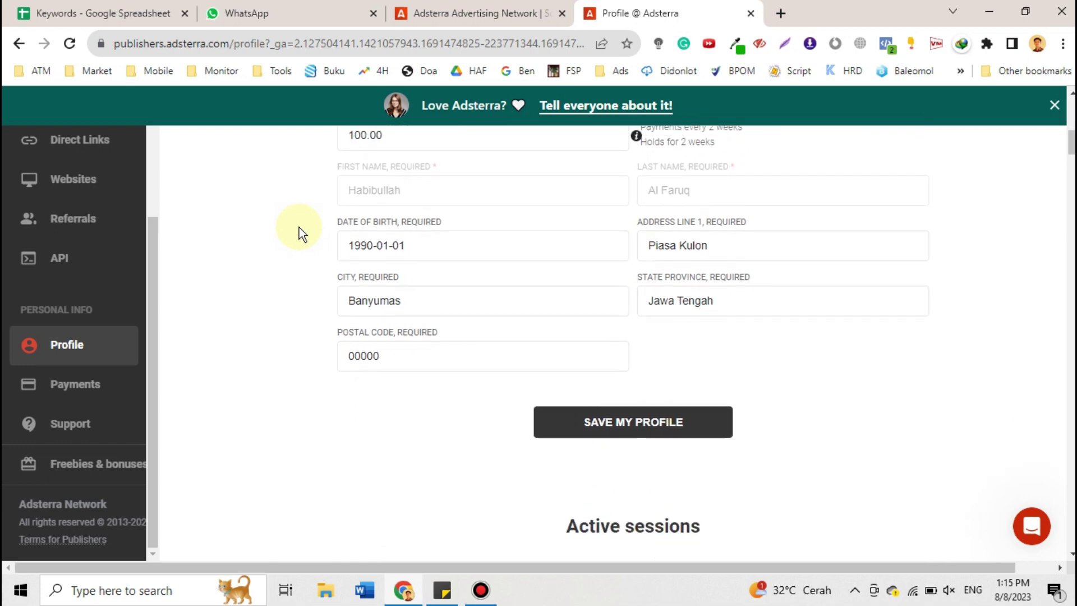
{"action": "scroll", "coordinate": [299, 227], "scroll_direction": "up", "scroll_amount": 1}
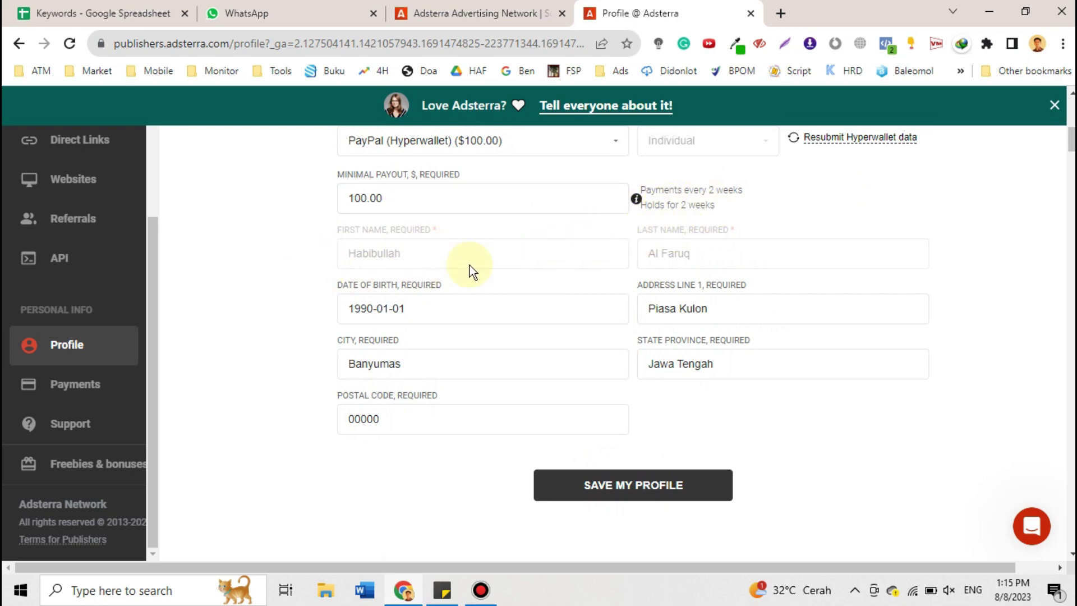
{"action": "scroll", "coordinate": [470, 266], "scroll_direction": "down", "scroll_amount": 1}
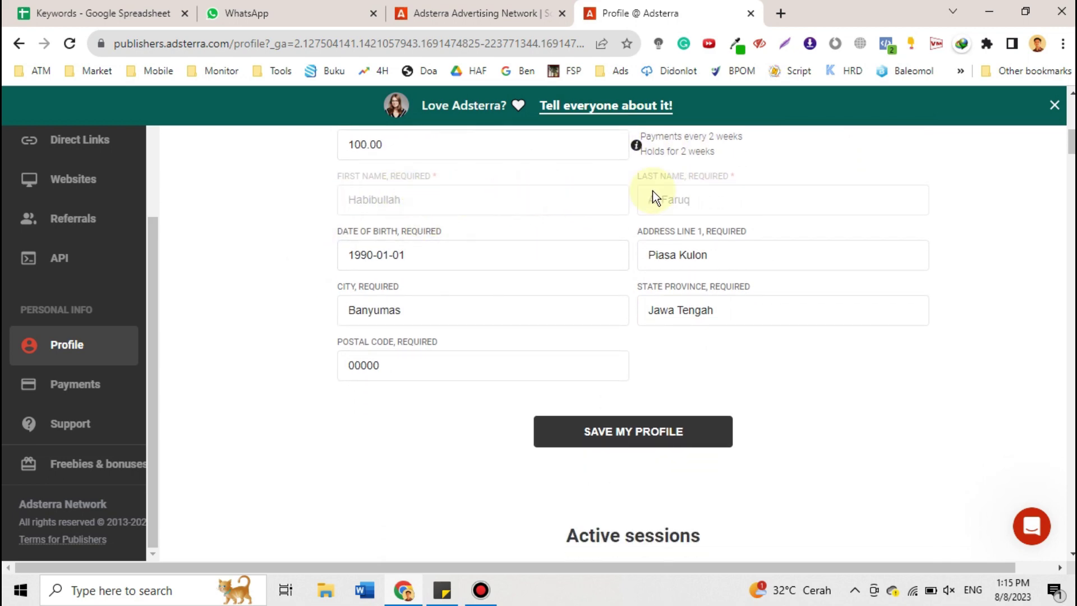
{"action": "scroll", "coordinate": [722, 194], "scroll_direction": "down", "scroll_amount": 1}
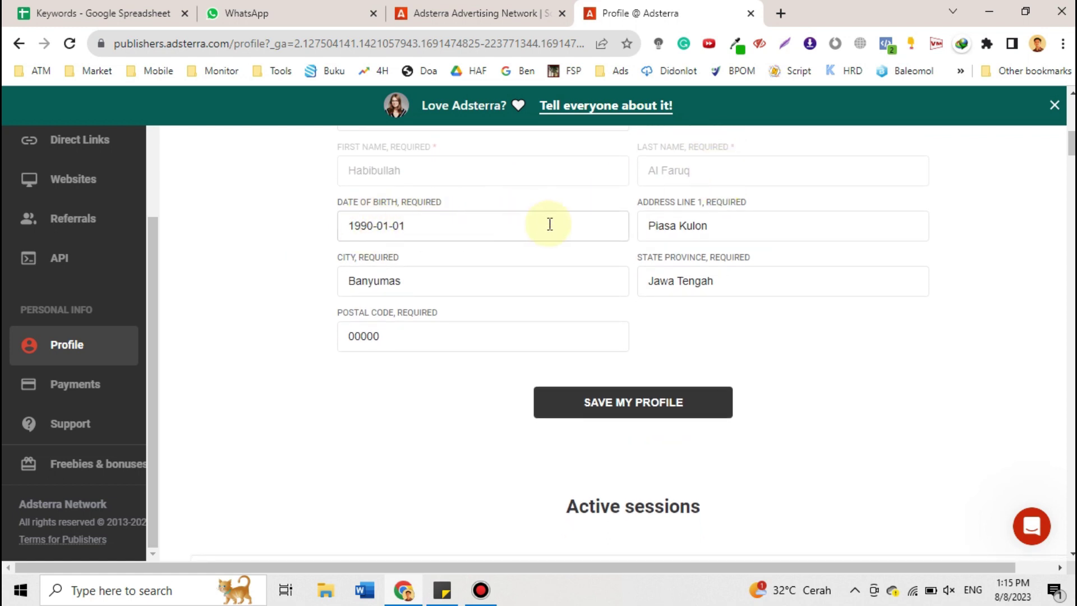
{"action": "scroll", "coordinate": [547, 292], "scroll_direction": "down", "scroll_amount": 1}
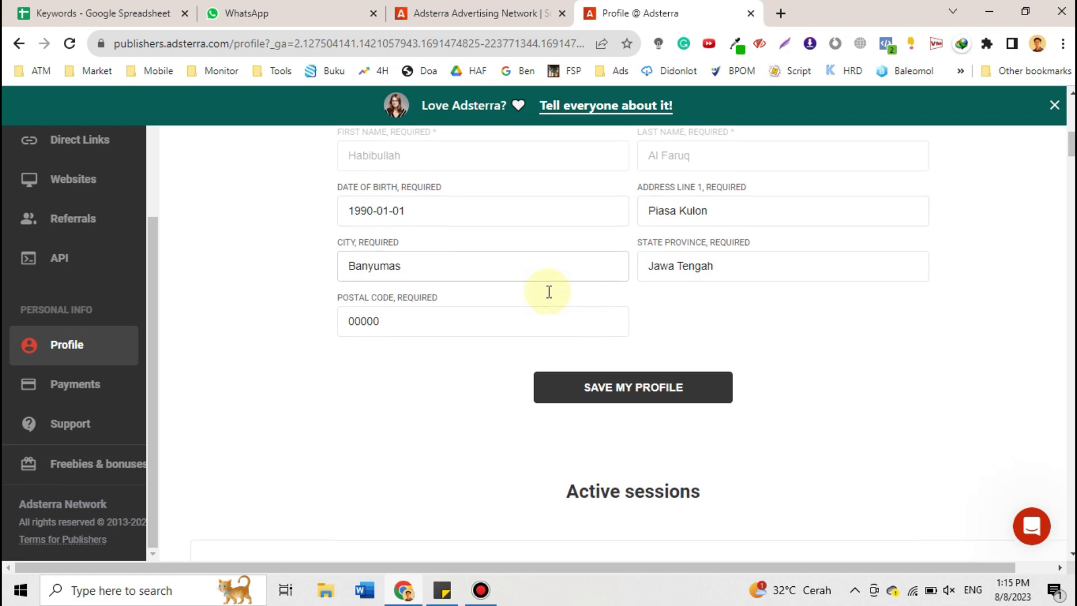
{"action": "scroll", "coordinate": [550, 292], "scroll_direction": "down", "scroll_amount": 2}
{"action": "scroll", "coordinate": [549, 292], "scroll_direction": "up", "scroll_amount": 1}
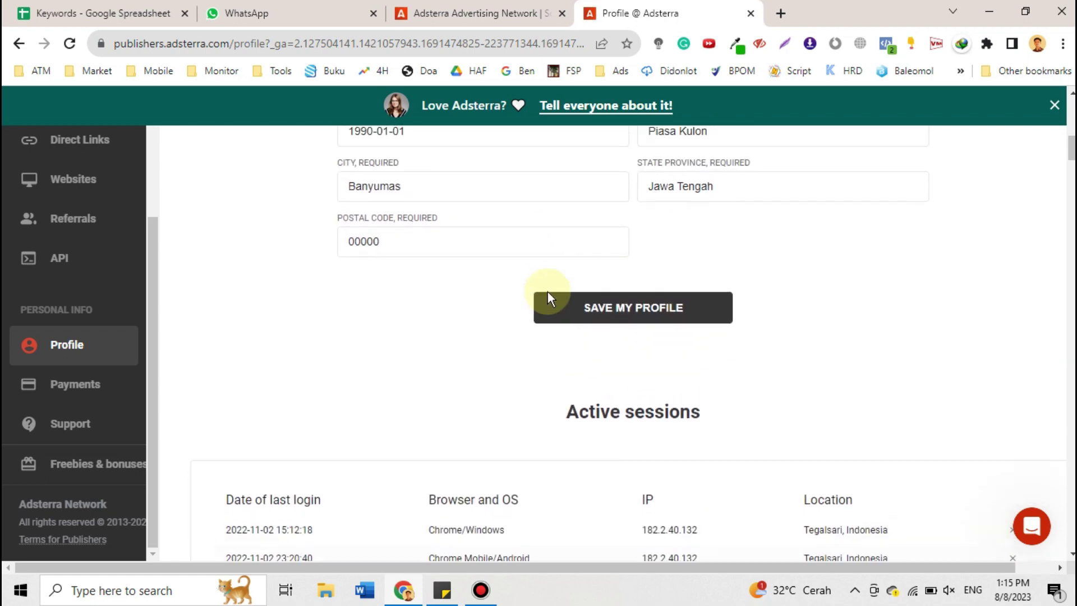
{"action": "scroll", "coordinate": [548, 292], "scroll_direction": "down", "scroll_amount": 3}
{"action": "scroll", "coordinate": [548, 293], "scroll_direction": "up", "scroll_amount": 9}
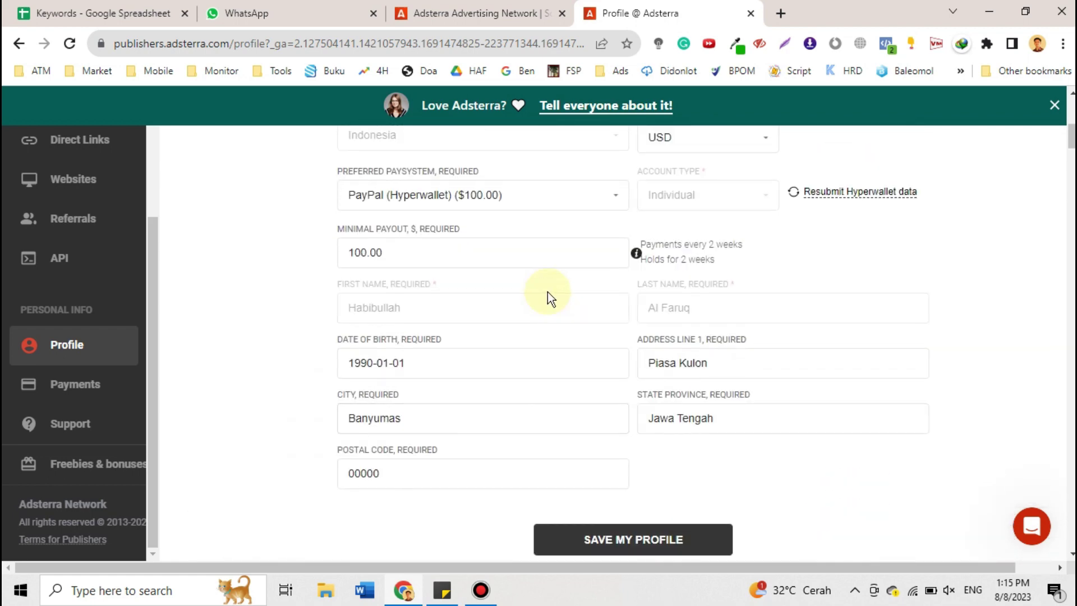
- Re-examine the minimal payout field and the surrounding payment information on the profile, without editing any values
{"action": "scroll", "coordinate": [549, 292], "scroll_direction": "up", "scroll_amount": 2}
{"action": "scroll", "coordinate": [548, 293], "scroll_direction": "down", "scroll_amount": 3}
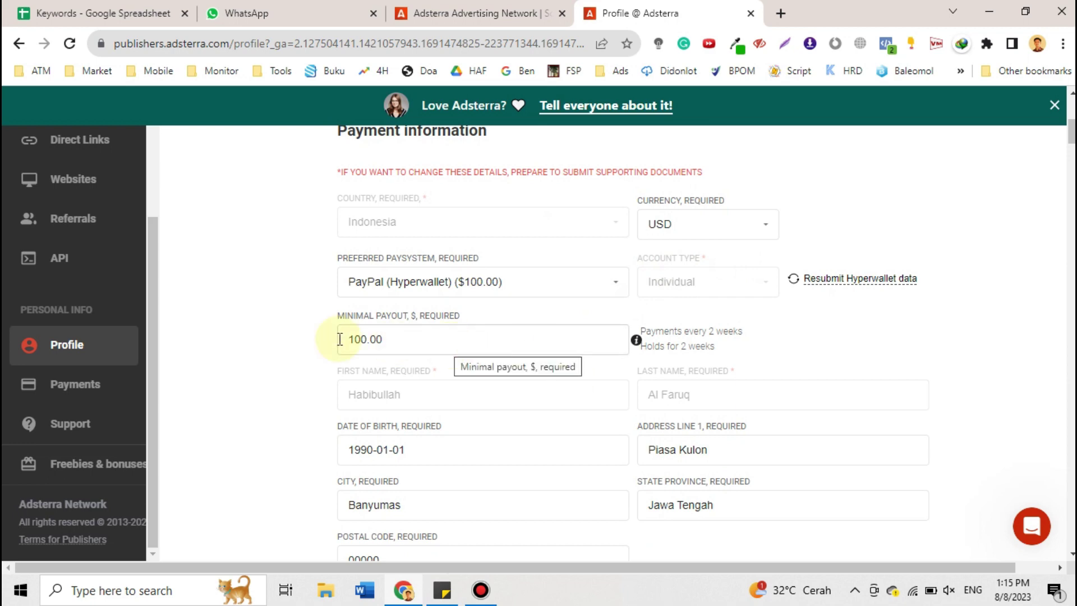
{"action": "left_click_drag", "start_coordinate": [396, 337], "coordinate": [323, 356]}
{"action": "left_click", "coordinate": [295, 317]}
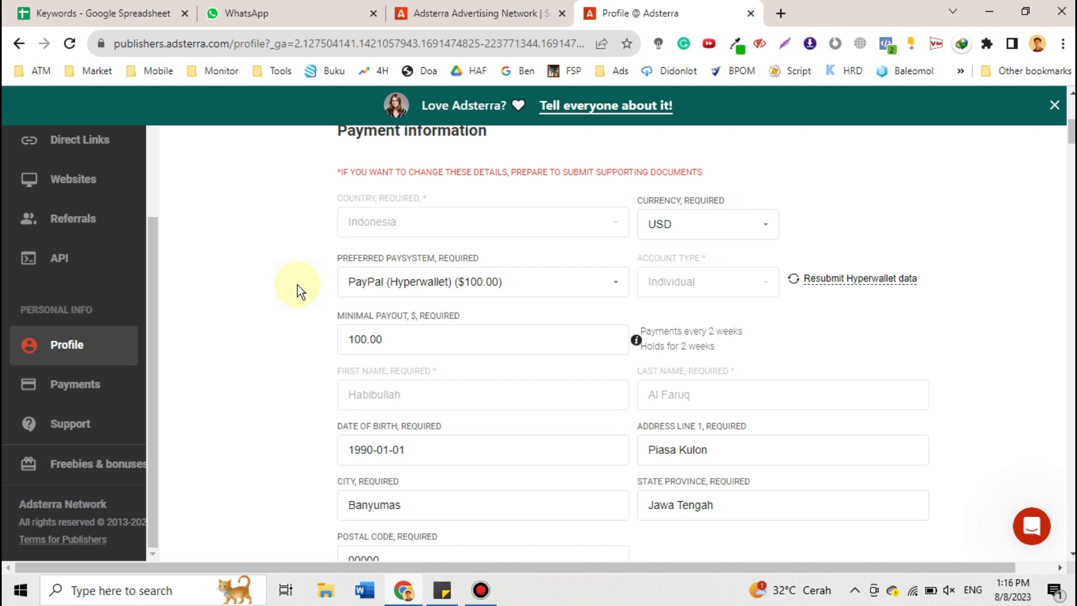
{"action": "scroll", "coordinate": [298, 285], "scroll_direction": "up", "scroll_amount": 3}
{"action": "scroll", "coordinate": [297, 285], "scroll_direction": "down", "scroll_amount": 3}
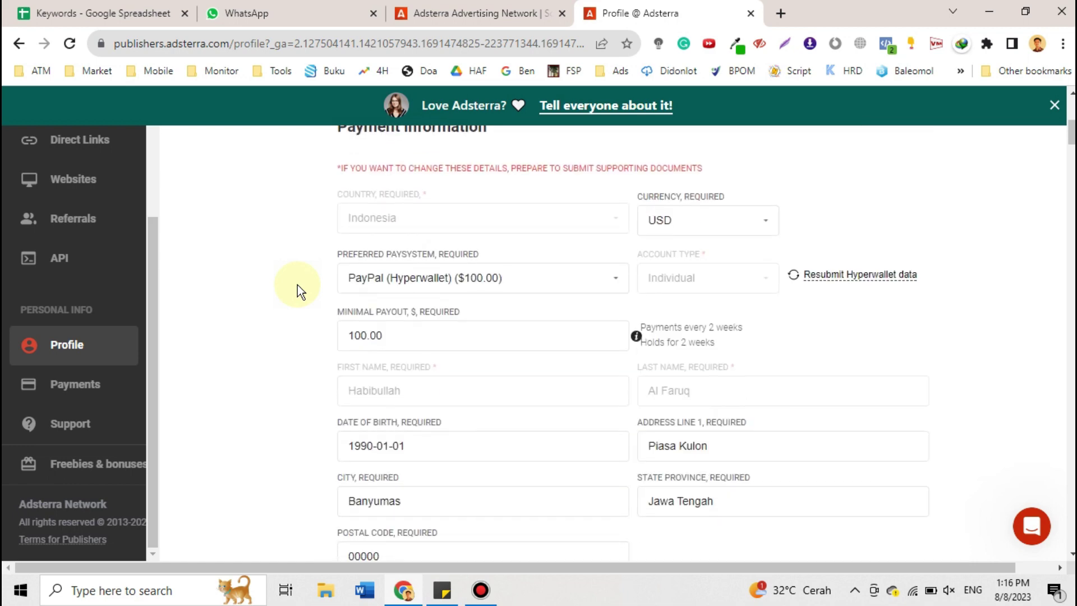
{"action": "scroll", "coordinate": [297, 284], "scroll_direction": "down", "scroll_amount": 3}
{"action": "scroll", "coordinate": [298, 284], "scroll_direction": "up", "scroll_amount": 2}
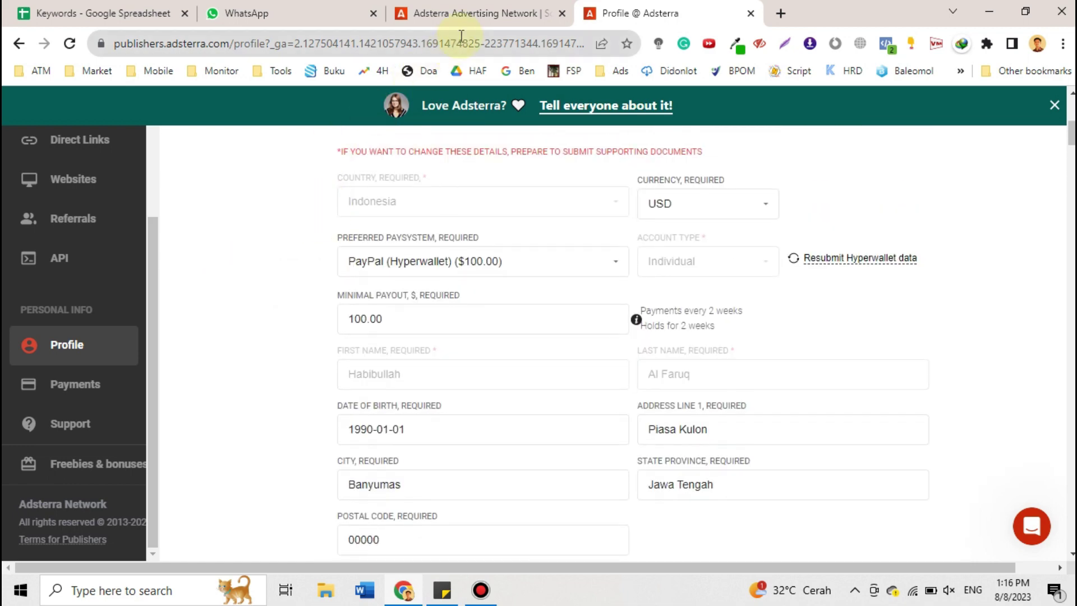
- Open the publisher account's Payments page and read the rules on how payment dates are determined
{"action": "left_click", "coordinate": [477, 16]}
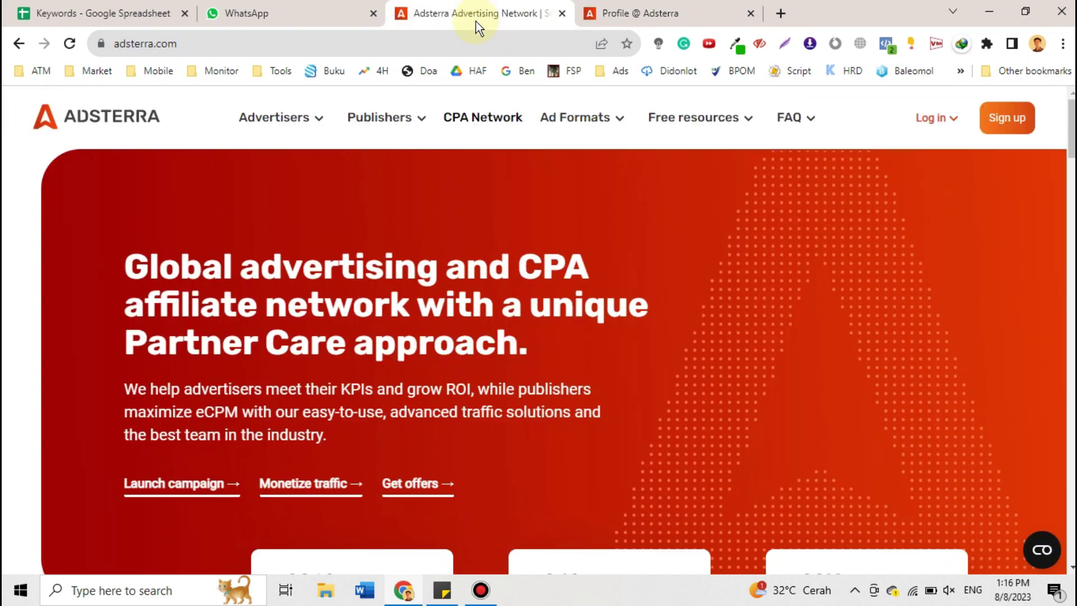
{"action": "left_click", "coordinate": [621, 8]}
{"action": "left_click", "coordinate": [77, 386]}
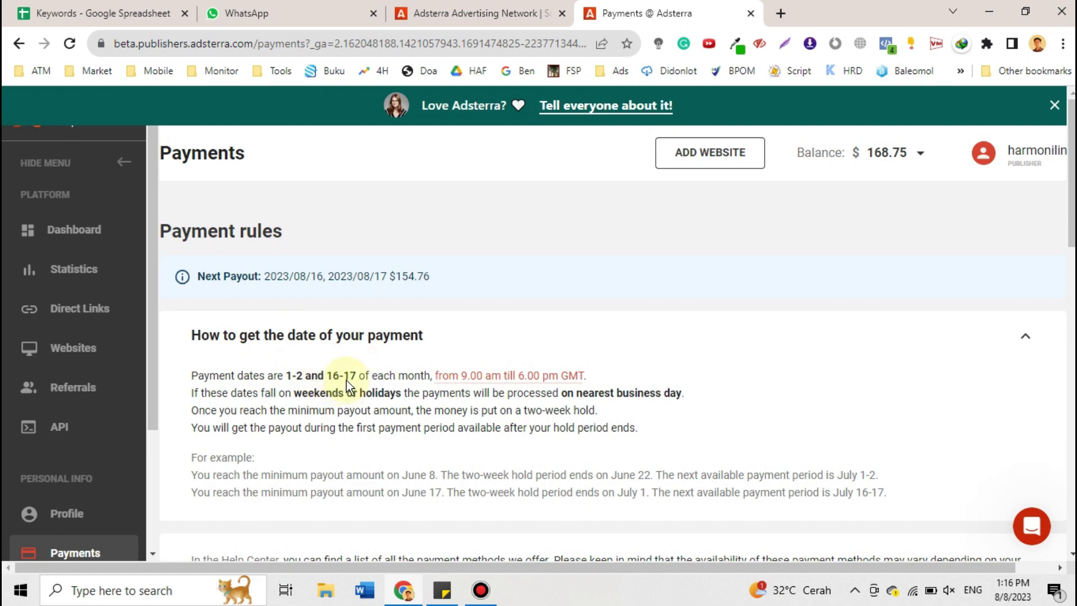
{"action": "scroll", "coordinate": [346, 380], "scroll_direction": "down", "scroll_amount": 1}
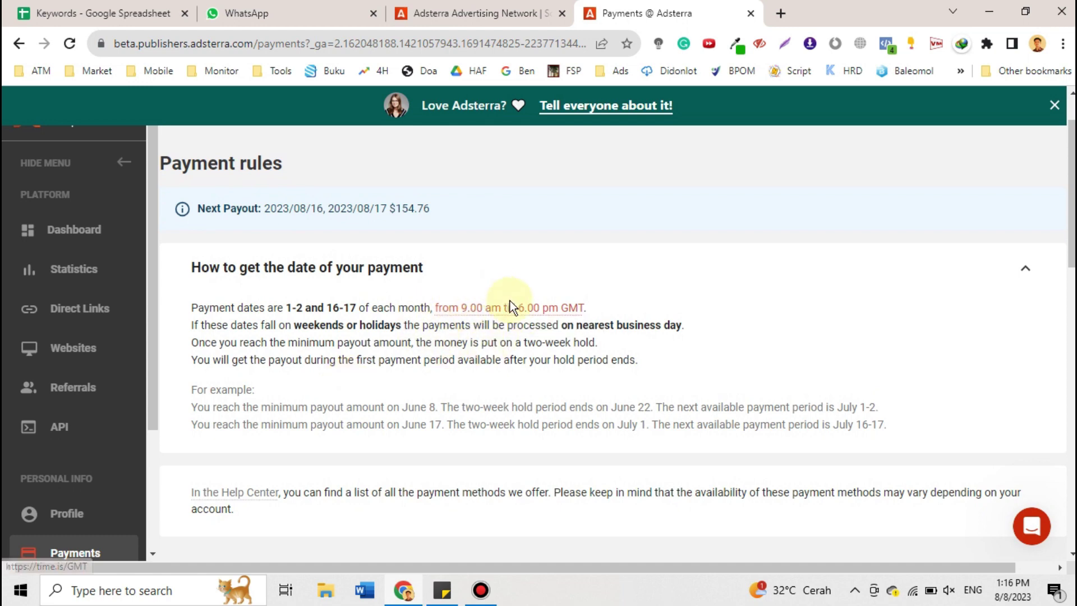
- Check the current Greenwich Mean Time through the link in the payment rules, closing its notice, and return to the Payments page
{"action": "left_click", "coordinate": [563, 315]}
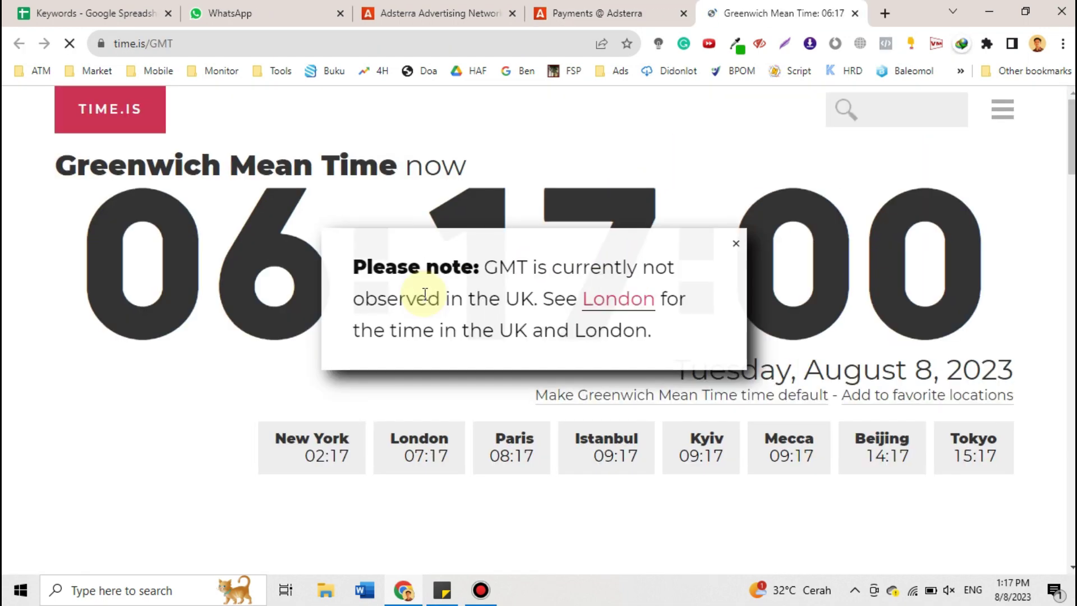
{"action": "left_click", "coordinate": [733, 246]}
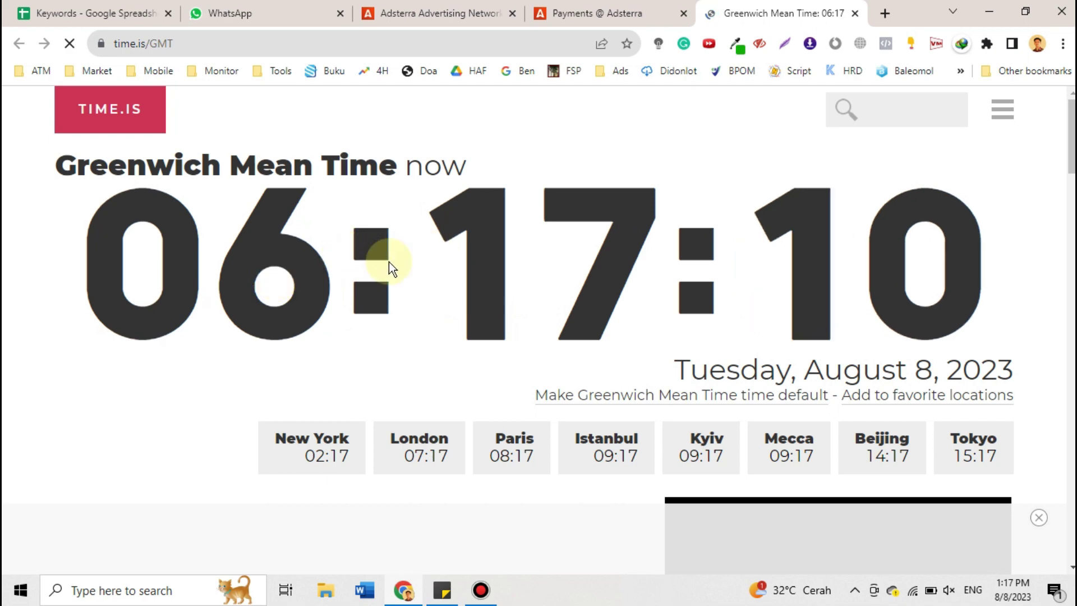
{"action": "left_click", "coordinate": [637, 14]}
- Read the payout hold examples and payment method note, and look over the documents section beneath the payment rules
{"action": "scroll", "coordinate": [335, 324], "scroll_direction": "down", "scroll_amount": 2}
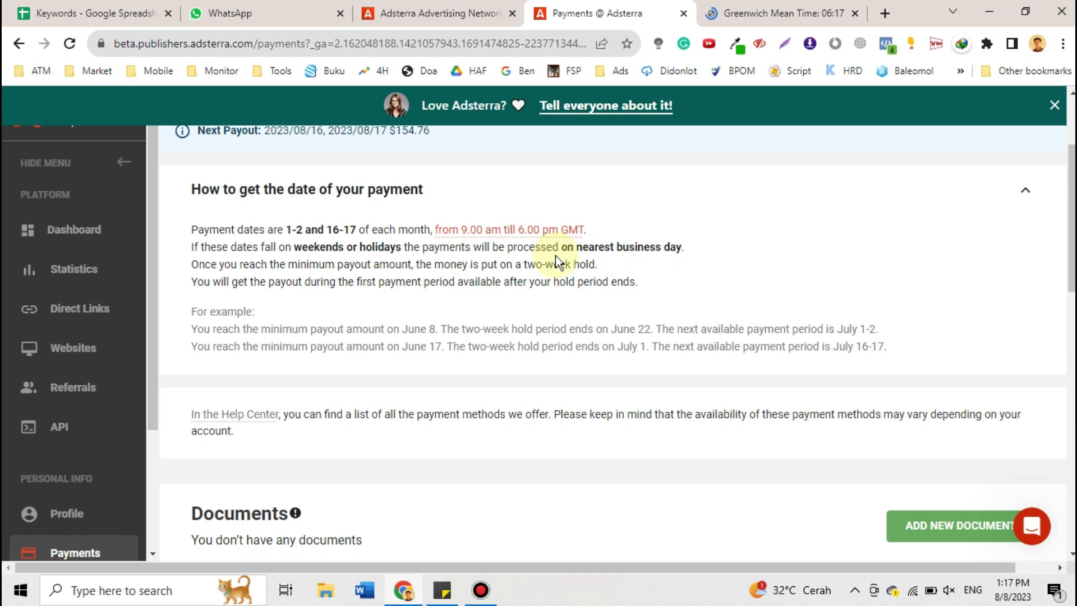
{"action": "scroll", "coordinate": [555, 255], "scroll_direction": "down", "scroll_amount": 1}
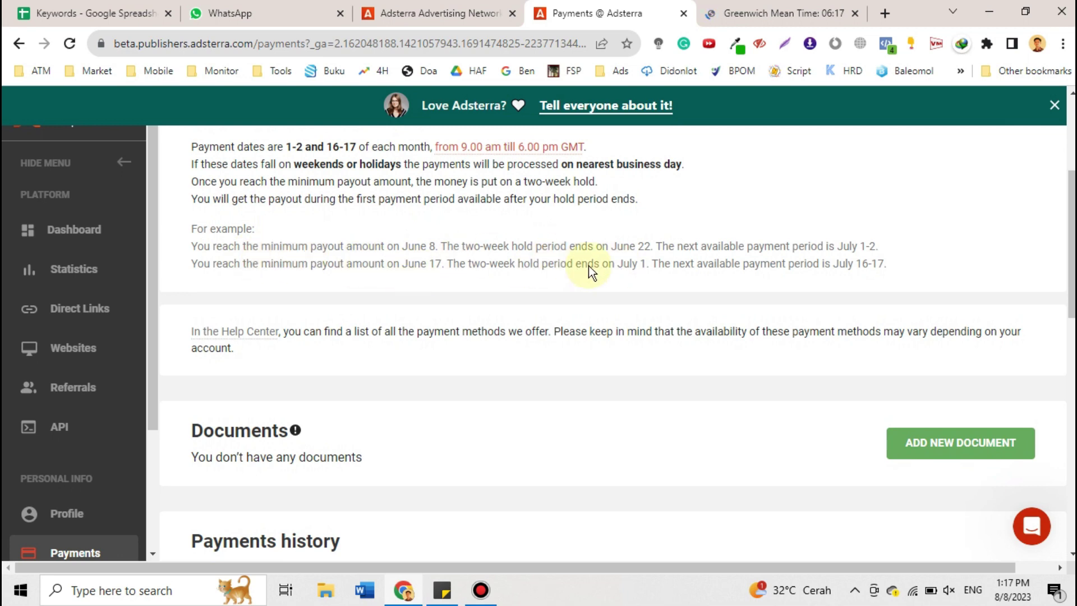
{"action": "scroll", "coordinate": [588, 265], "scroll_direction": "down", "scroll_amount": 5}
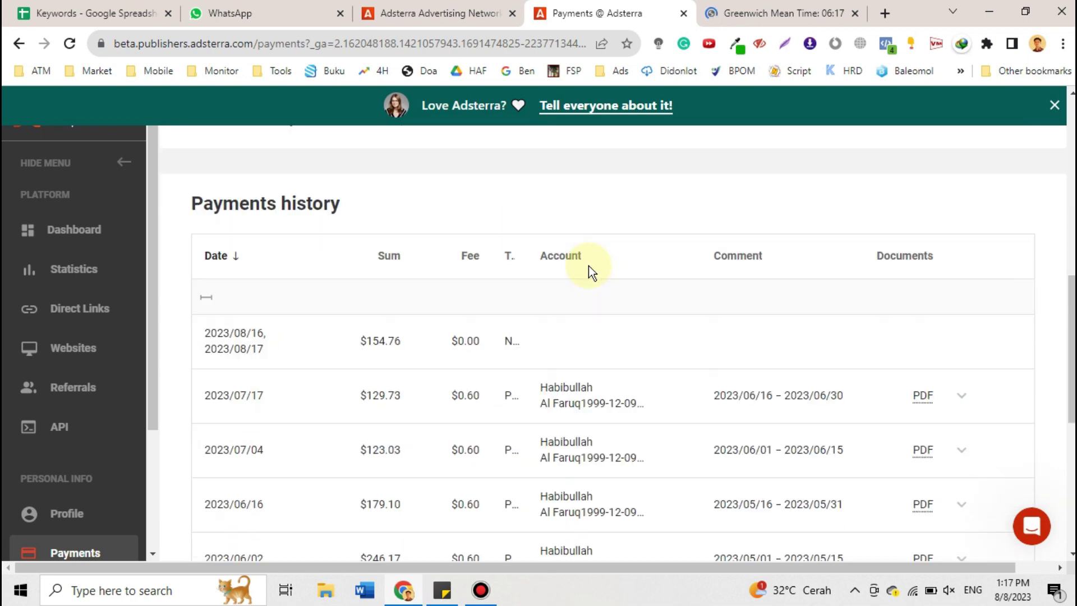
{"action": "scroll", "coordinate": [588, 265], "scroll_direction": "up", "scroll_amount": 10}
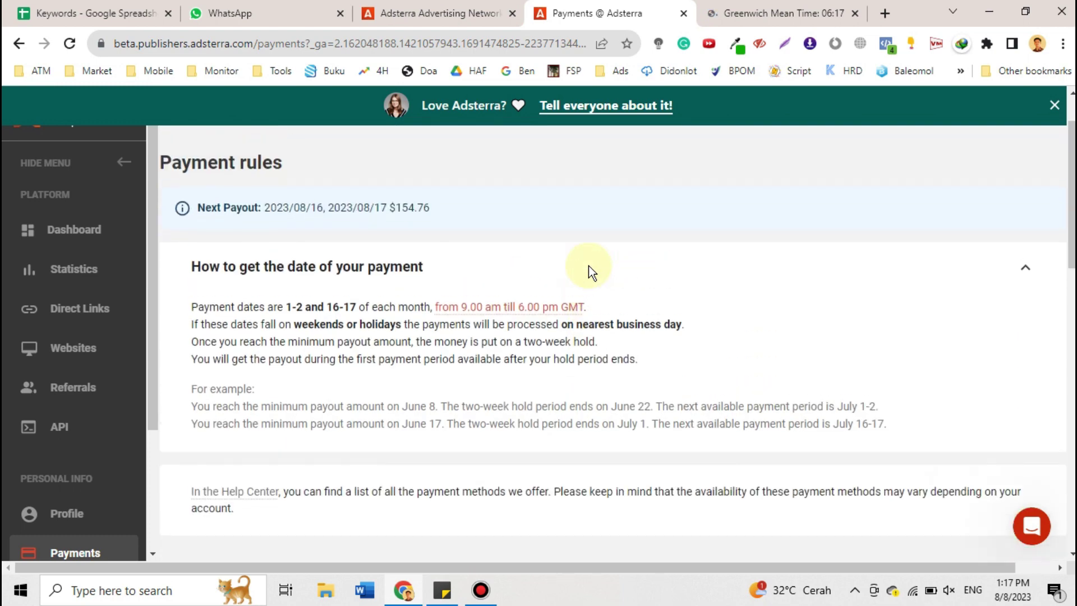
- Examine the payments history table, comparing the dates, sums and fees of the payouts down to the total paid row
{"action": "scroll", "coordinate": [589, 266], "scroll_direction": "down", "scroll_amount": 6}
{"action": "scroll", "coordinate": [589, 266], "scroll_direction": "down", "scroll_amount": 5}
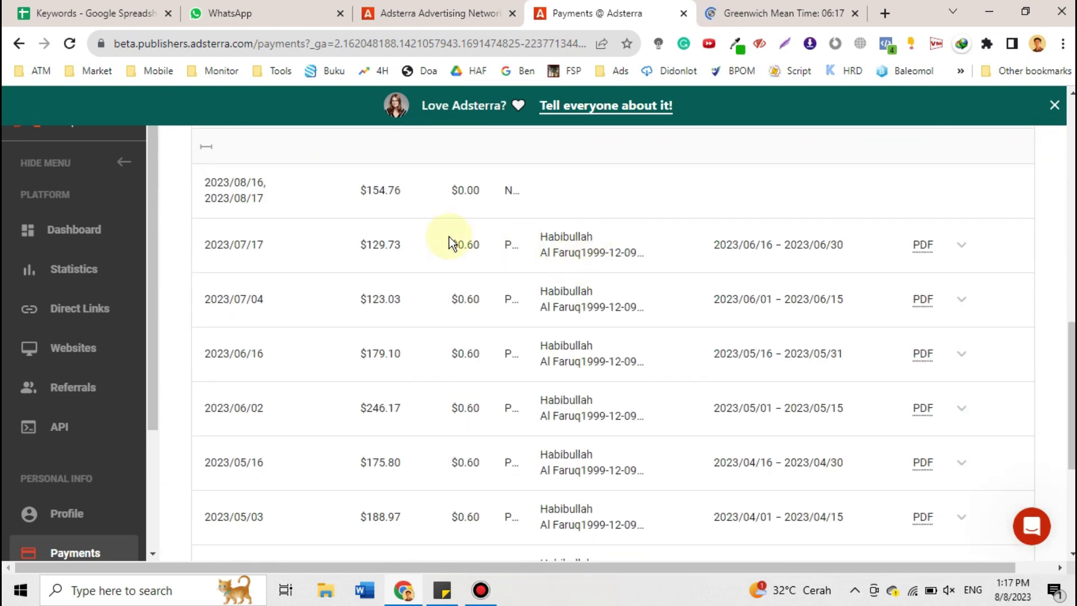
{"action": "scroll", "coordinate": [448, 237], "scroll_direction": "up", "scroll_amount": 2}
{"action": "scroll", "coordinate": [449, 236], "scroll_direction": "down", "scroll_amount": 3}
{"action": "scroll", "coordinate": [448, 237], "scroll_direction": "up", "scroll_amount": 4}
{"action": "scroll", "coordinate": [448, 237], "scroll_direction": "down", "scroll_amount": 4}
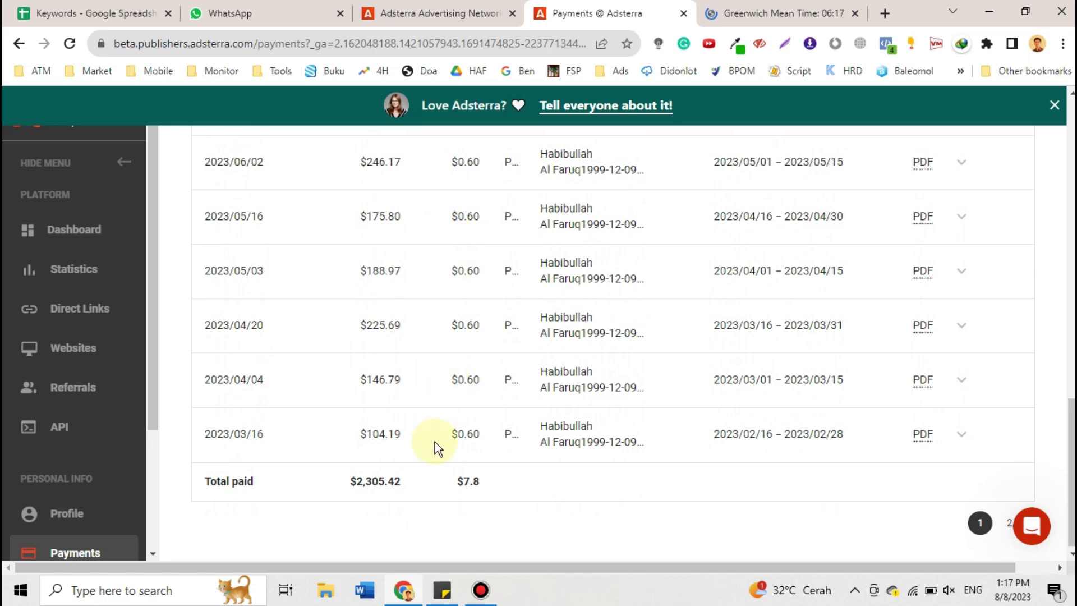
{"action": "scroll", "coordinate": [435, 442], "scroll_direction": "up", "scroll_amount": 2}
{"action": "scroll", "coordinate": [436, 443], "scroll_direction": "down", "scroll_amount": 2}
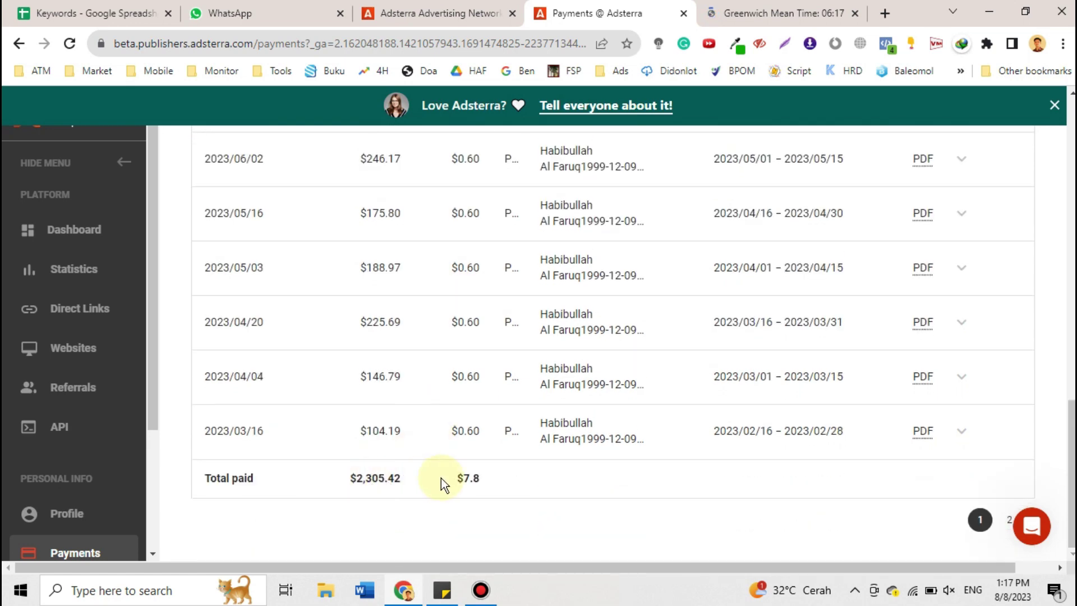
{"action": "scroll", "coordinate": [441, 481], "scroll_direction": "up", "scroll_amount": 4}
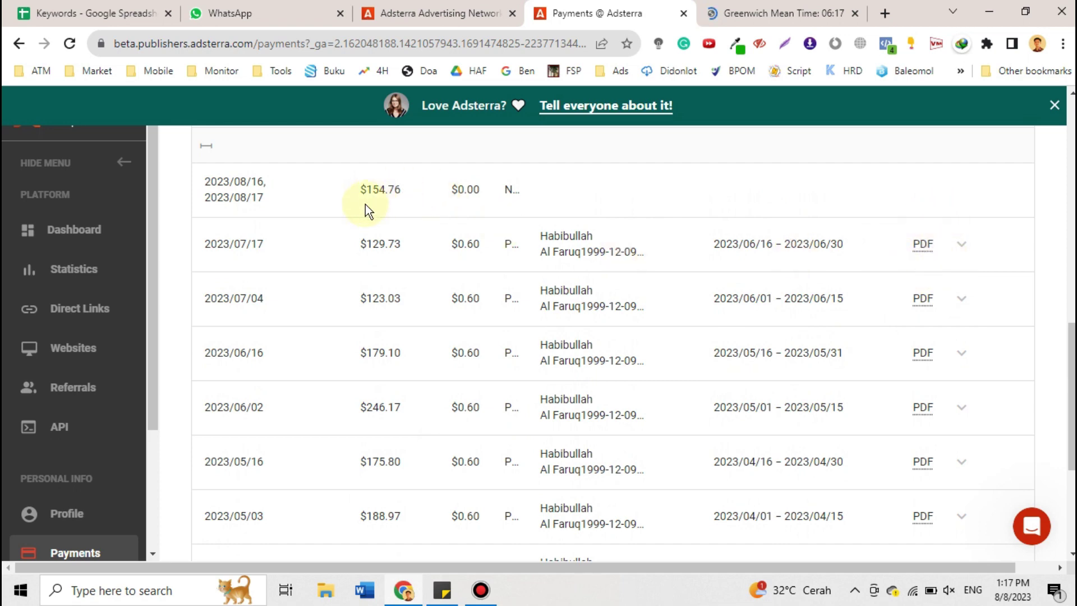
{"action": "scroll", "coordinate": [365, 205], "scroll_direction": "up", "scroll_amount": 1}
{"action": "scroll", "coordinate": [365, 205], "scroll_direction": "down", "scroll_amount": 1}
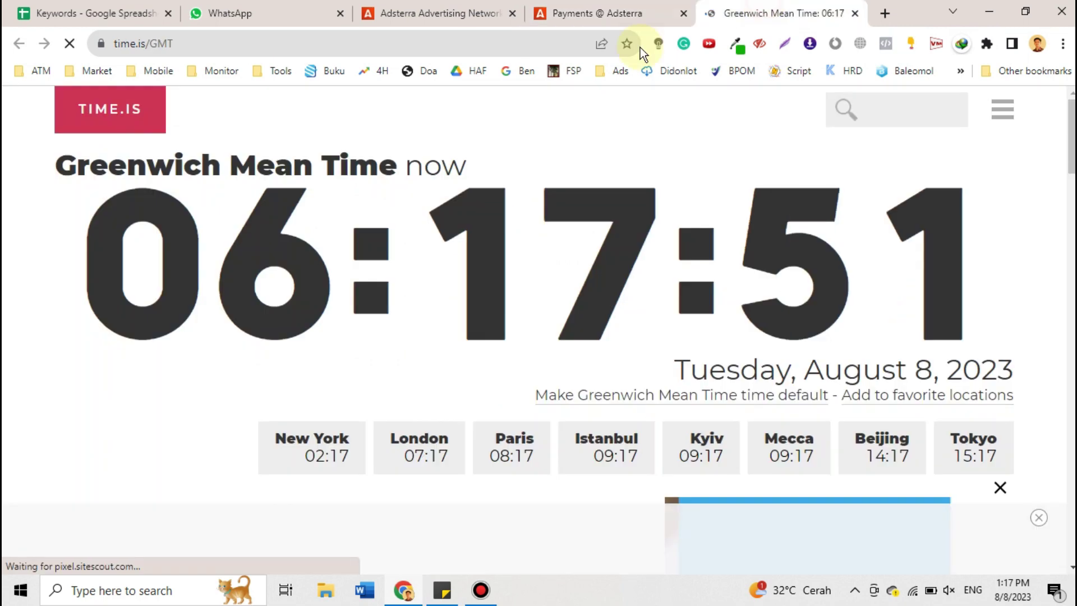
- Search Google for "usd to idr" in the browser tab showing Greenwich Mean Time
{"action": "left_click", "coordinate": [781, 13]}
{"action": "left_click", "coordinate": [473, 53]}
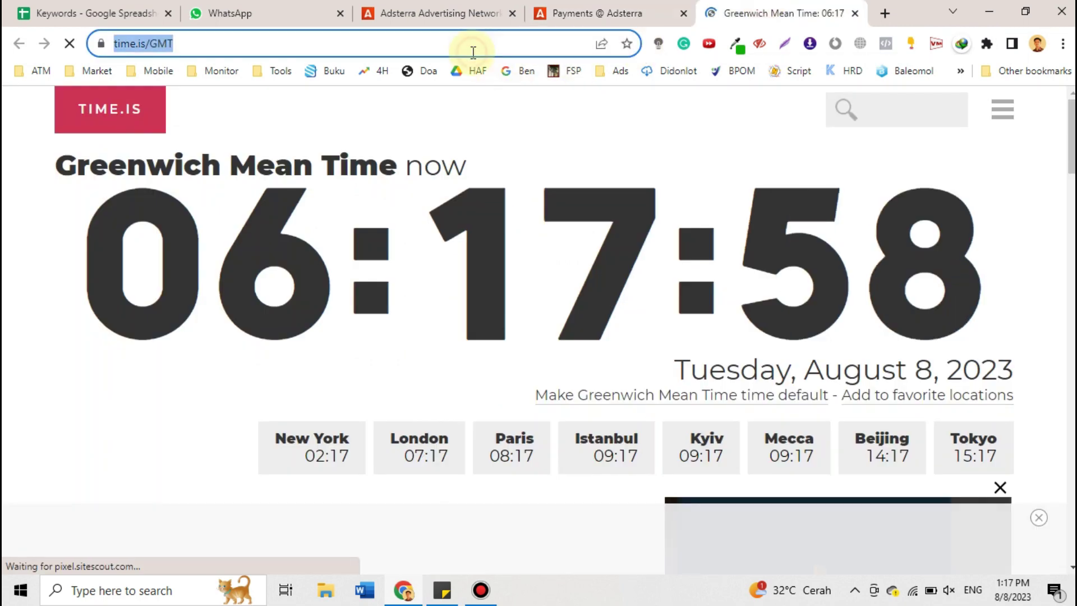
{"action": "type", "text": "usd to idr"}
{"action": "key", "text": "Return"}
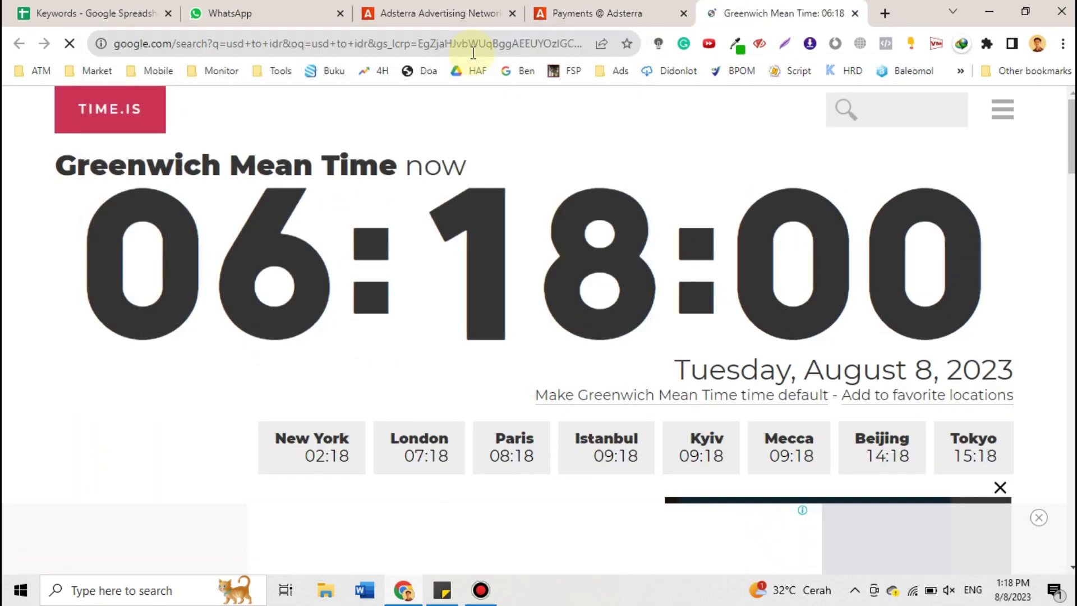
- Check the upcoming payout amount in the payments history and convert 154.76 US dollars to Indonesian rupiah
{"action": "key", "text": "ctrl+shift+Tab"}
{"action": "key", "text": "ctrl+Tab"}
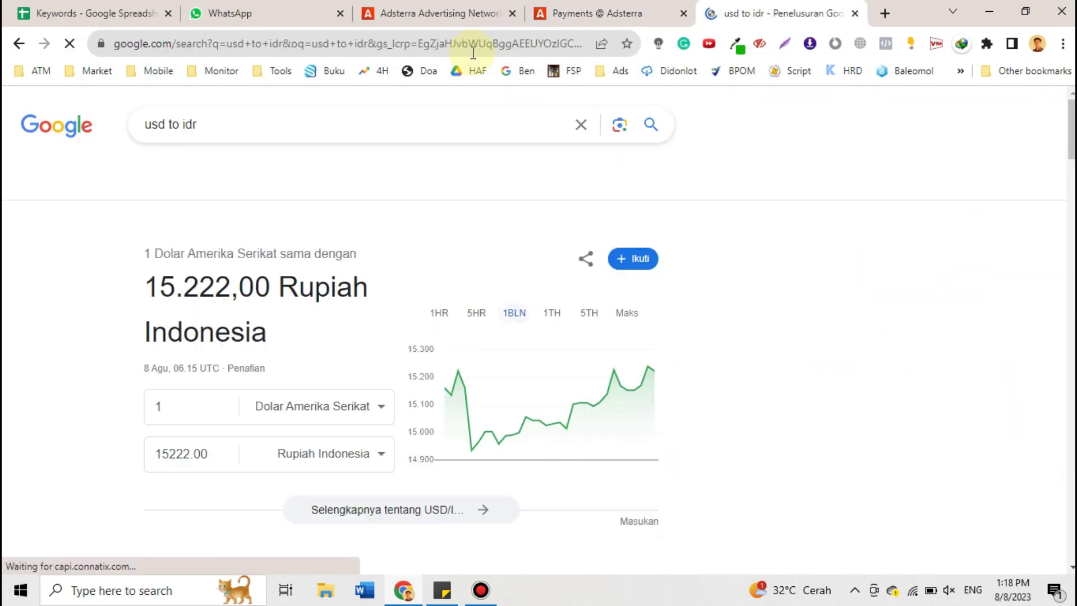
{"action": "left_click", "coordinate": [191, 405]}
{"action": "type", "text": "54.76"}
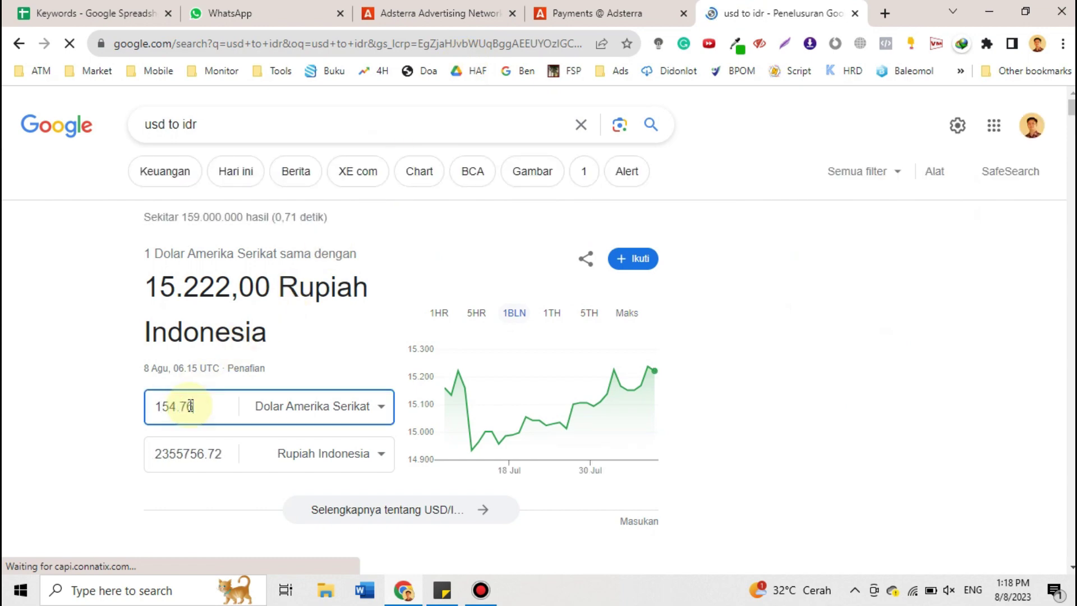
- Check the fee column in the payments history and convert 0.6 US dollars to Indonesian rupiah
{"action": "key", "text": "ctrl+shift+Tab"}
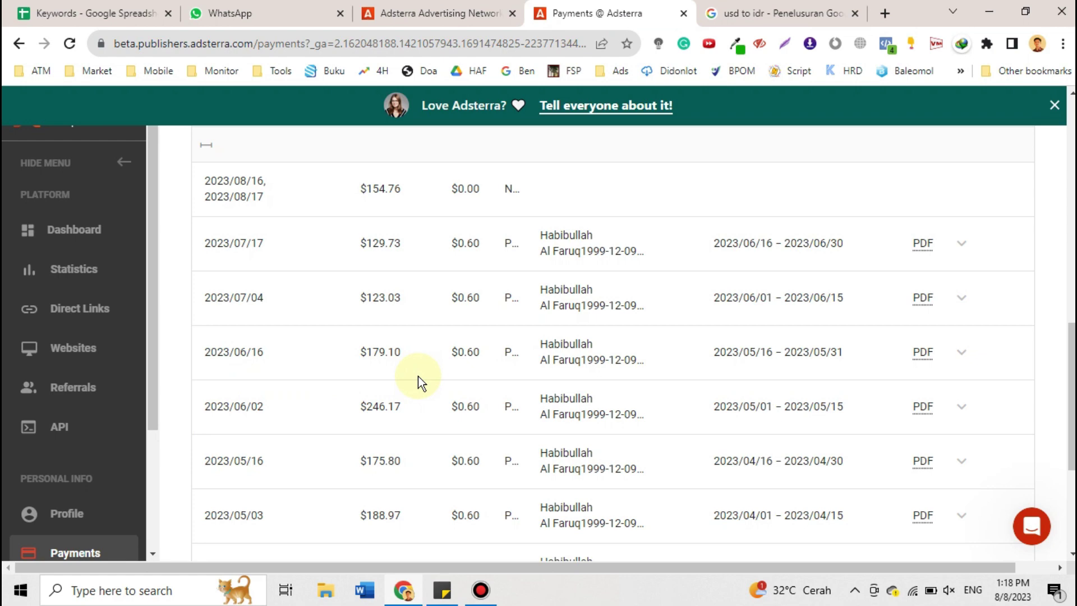
{"action": "scroll", "coordinate": [469, 235], "scroll_direction": "up", "scroll_amount": 2}
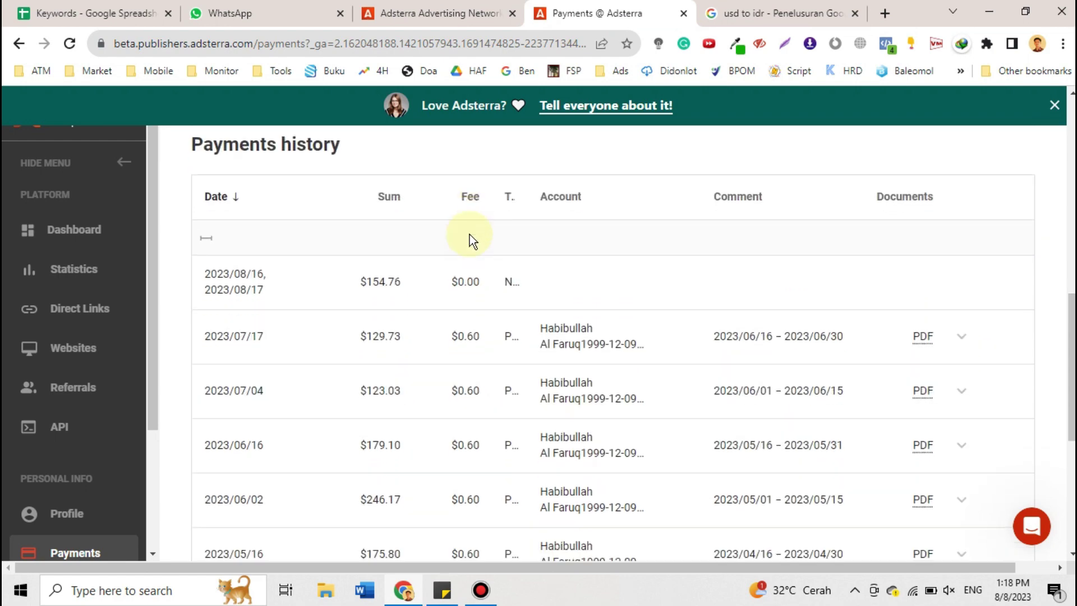
{"action": "scroll", "coordinate": [472, 280], "scroll_direction": "down", "scroll_amount": 1}
{"action": "key", "text": "ctrl+Tab"}
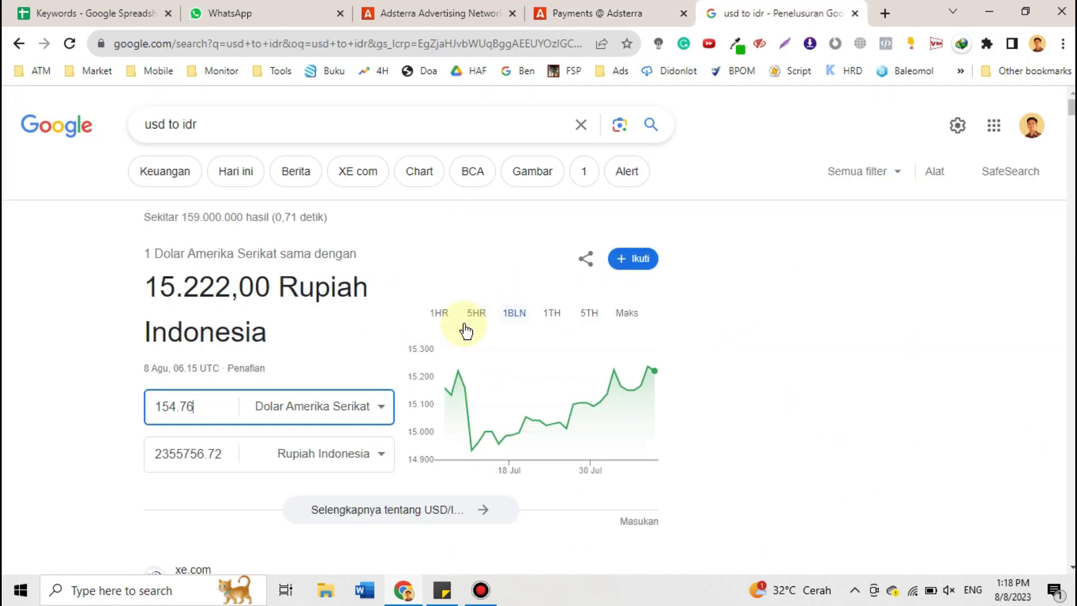
{"action": "key", "text": "ctrl+a"}
{"action": "type", "text": "0.6"}
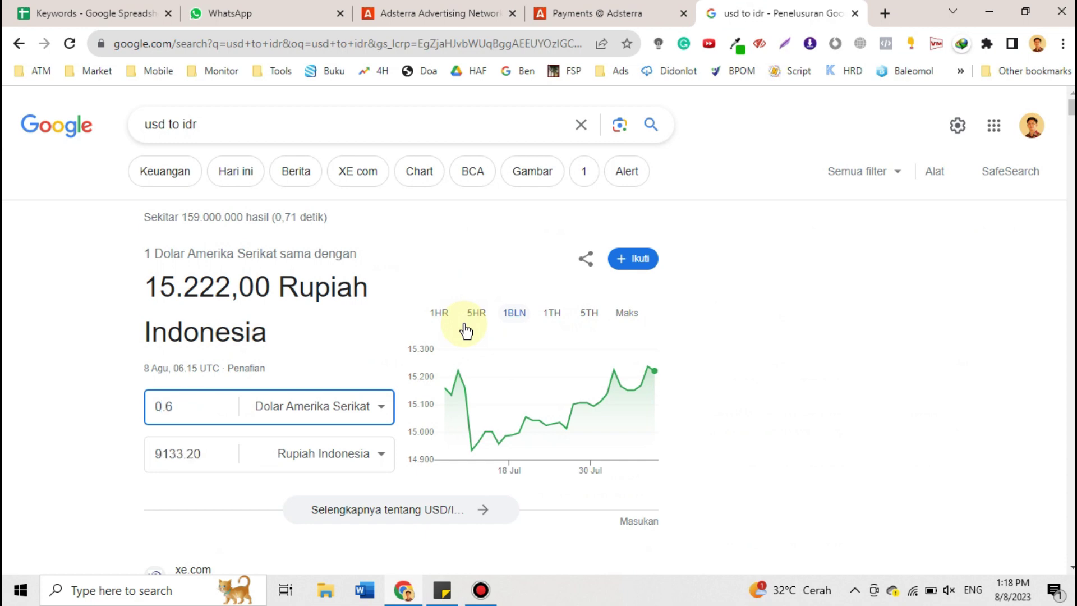
- Return to the payments history and compare the fee charged on each payout with the totals row
{"action": "key", "text": "ctrl+shift+Tab"}
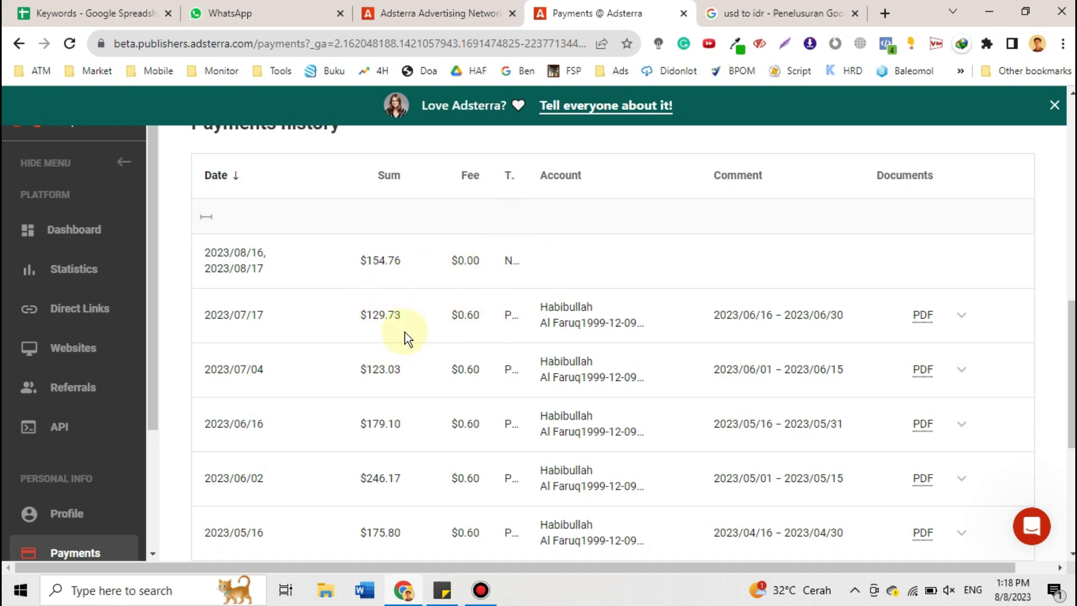
{"action": "scroll", "coordinate": [476, 361], "scroll_direction": "down", "scroll_amount": 3}
{"action": "scroll", "coordinate": [476, 365], "scroll_direction": "down", "scroll_amount": 2}
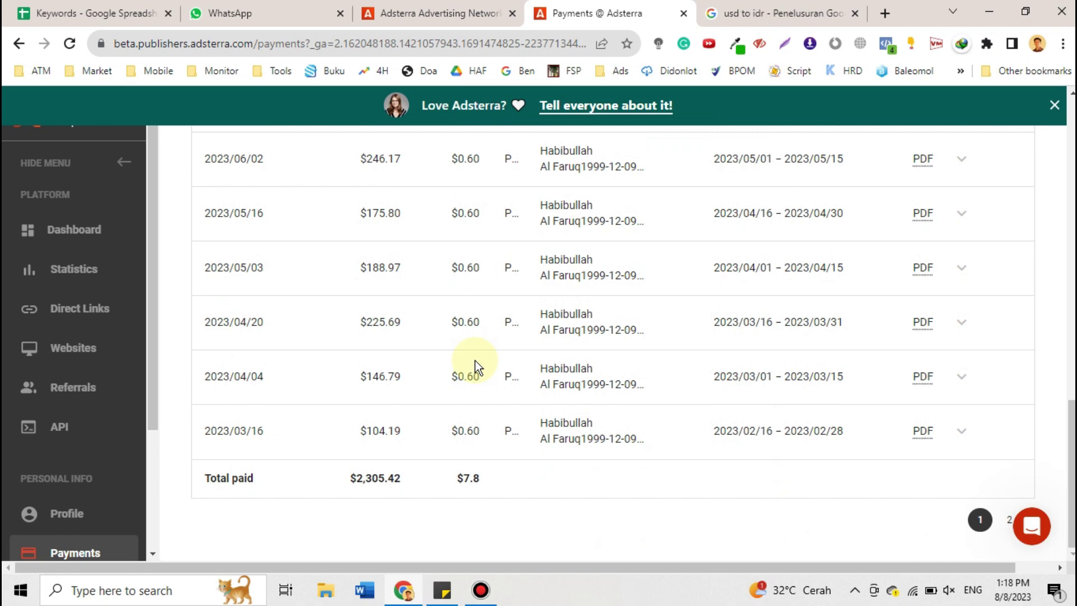
{"action": "scroll", "coordinate": [476, 362], "scroll_direction": "up", "scroll_amount": 8}
{"action": "scroll", "coordinate": [476, 361], "scroll_direction": "down", "scroll_amount": 8}
{"action": "scroll", "coordinate": [475, 362], "scroll_direction": "up", "scroll_amount": 5}
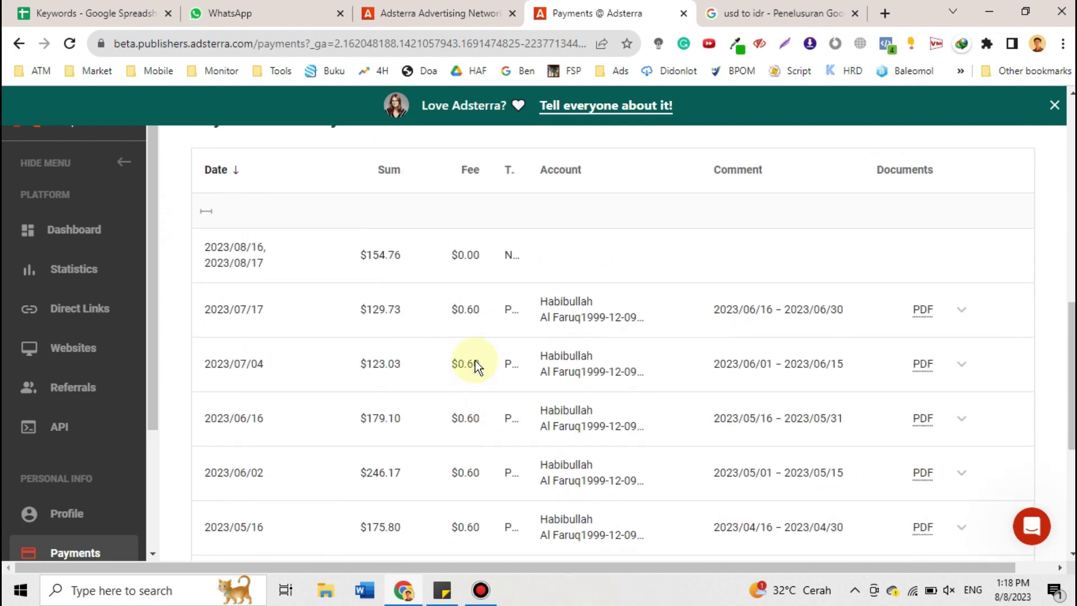
{"action": "scroll", "coordinate": [476, 361], "scroll_direction": "down", "scroll_amount": 1}
{"action": "scroll", "coordinate": [475, 361], "scroll_direction": "down", "scroll_amount": 5}
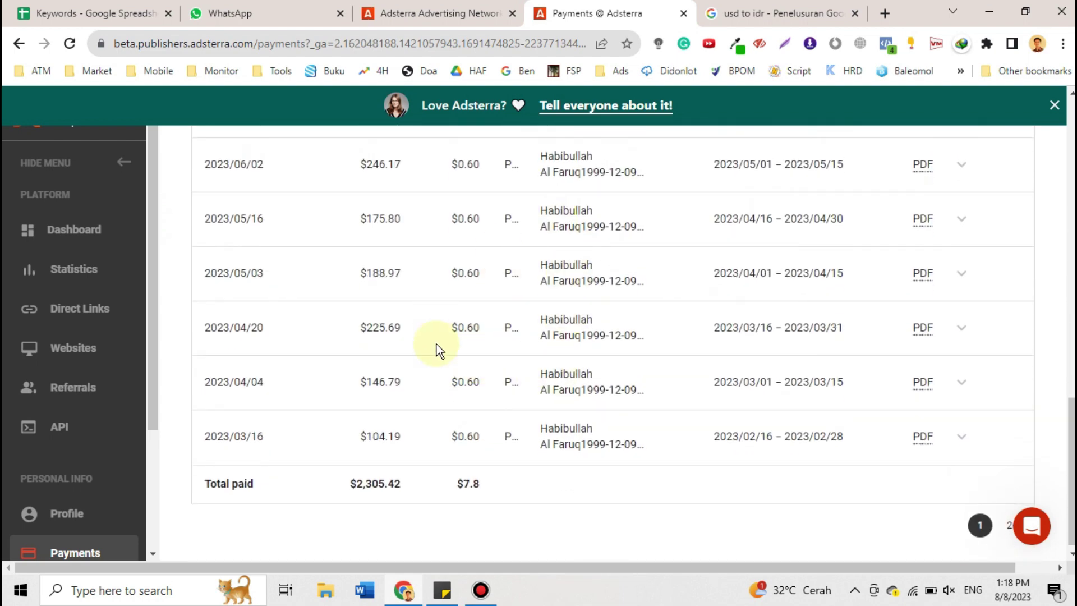
- Review the next payout notice, payment date rules and hold period examples at the start of the Payments page again
{"action": "scroll", "coordinate": [436, 344], "scroll_direction": "up", "scroll_amount": 12}
{"action": "scroll", "coordinate": [438, 337], "scroll_direction": "down", "scroll_amount": 1}
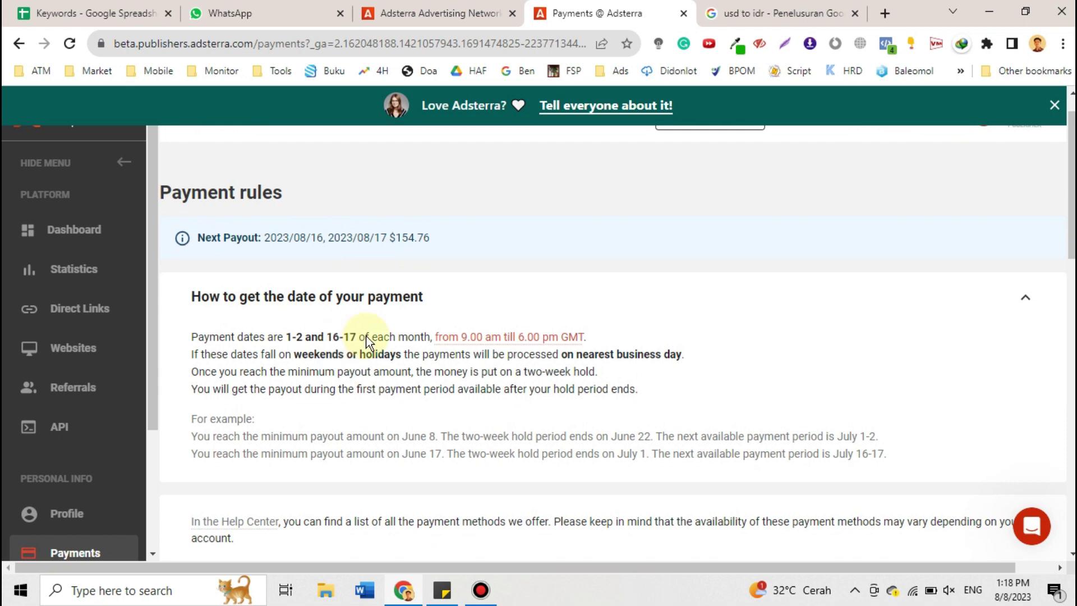
{"action": "scroll", "coordinate": [485, 347], "scroll_direction": "down", "scroll_amount": 4}
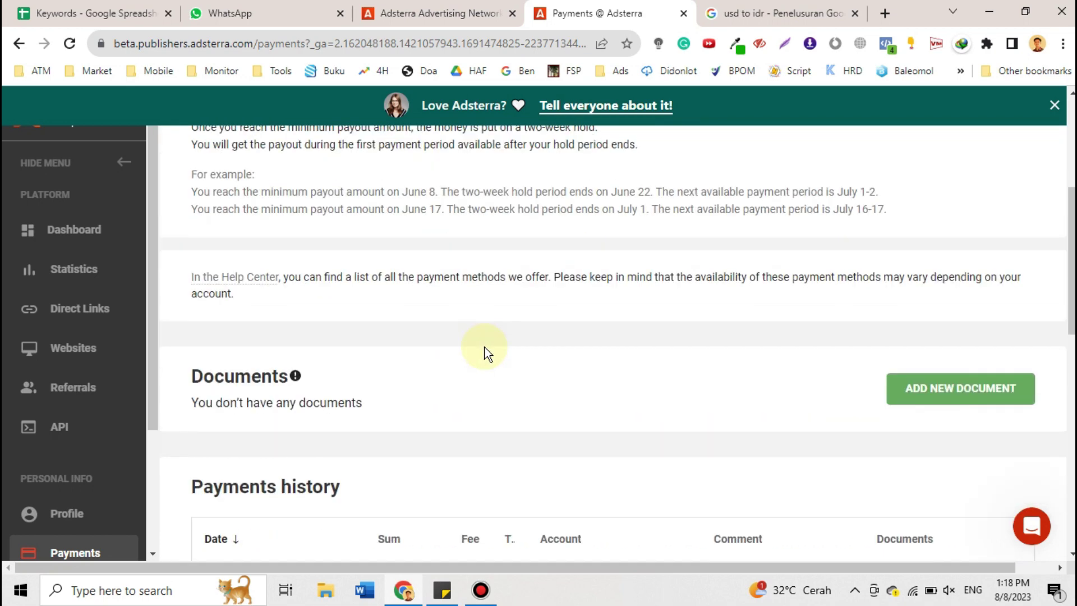
{"action": "scroll", "coordinate": [484, 348], "scroll_direction": "up", "scroll_amount": 3}
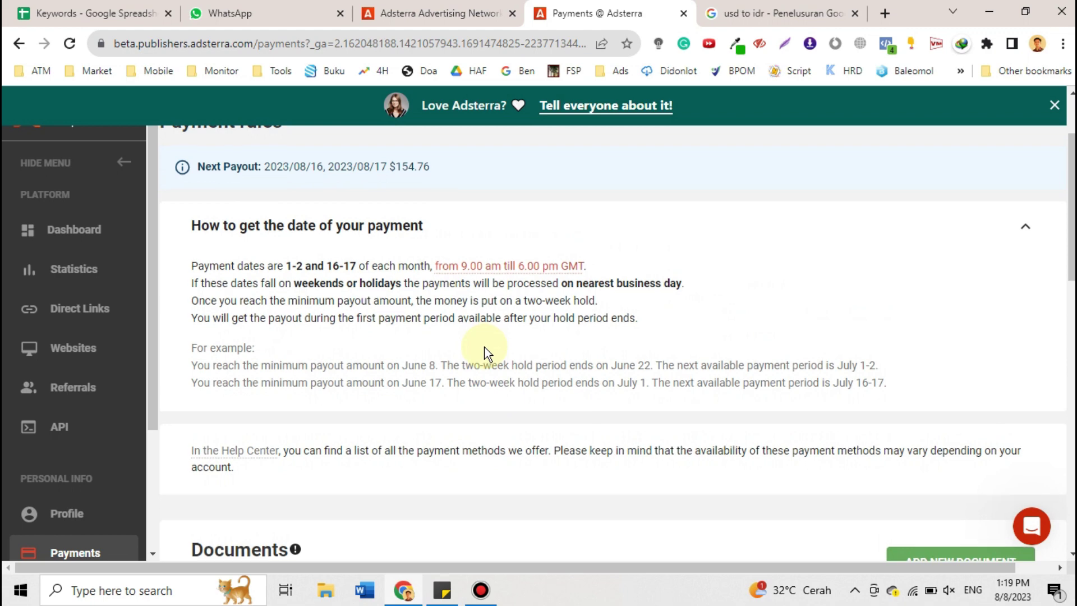
{"action": "scroll", "coordinate": [485, 347], "scroll_direction": "down", "scroll_amount": 1}
{"action": "scroll", "coordinate": [486, 348], "scroll_direction": "up", "scroll_amount": 3}
{"action": "scroll", "coordinate": [485, 347], "scroll_direction": "down", "scroll_amount": 2}
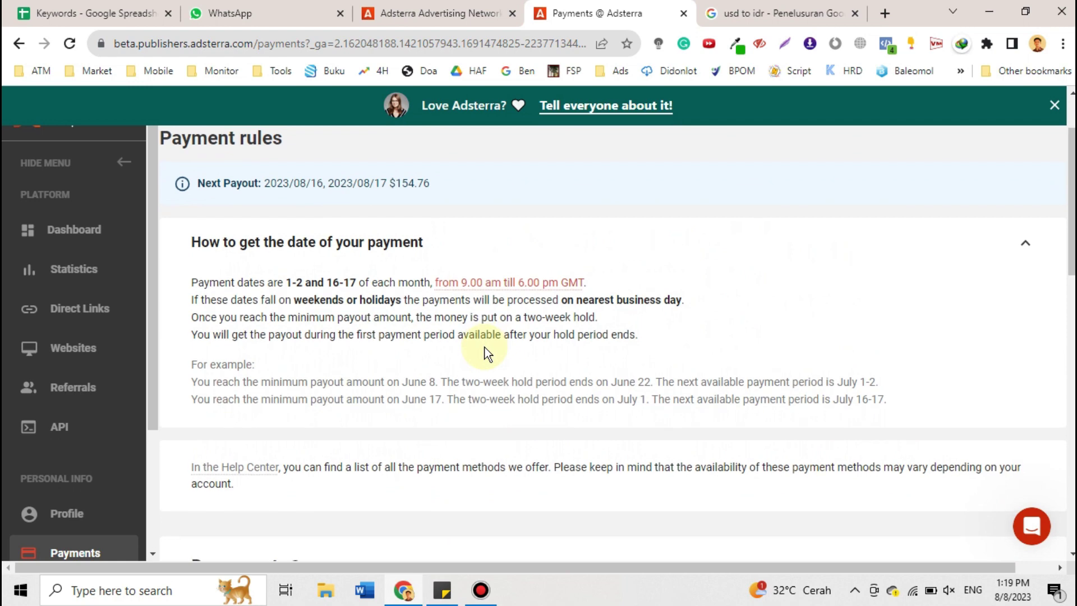
{"action": "scroll", "coordinate": [486, 355], "scroll_direction": "down", "scroll_amount": 2}
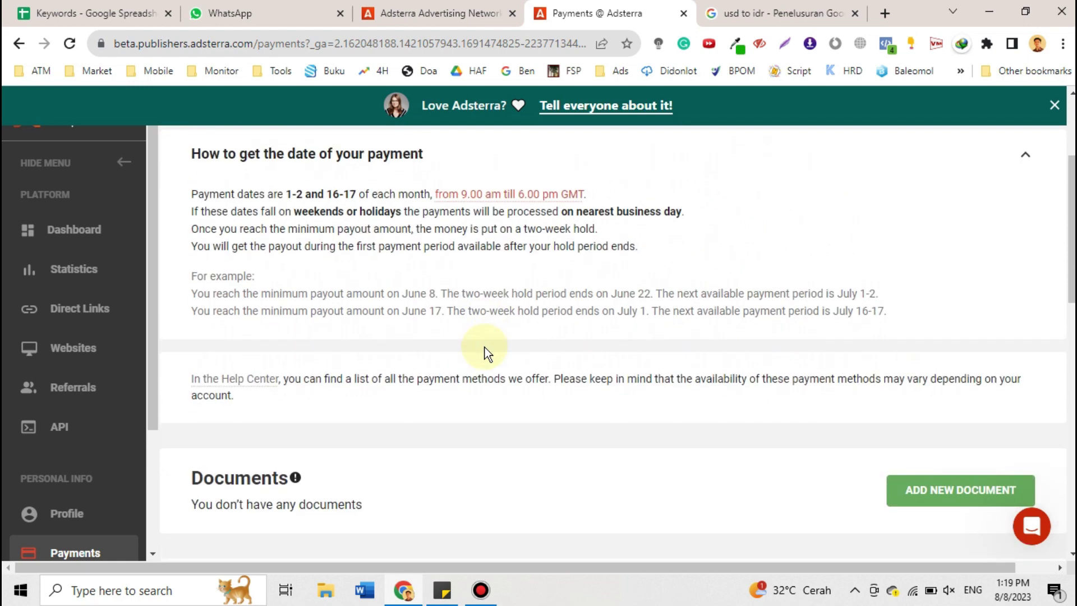
- Look through the payments history down to the total paid row and recheck the payment rules and next payout notice
{"action": "scroll", "coordinate": [486, 353], "scroll_direction": "down", "scroll_amount": 15}
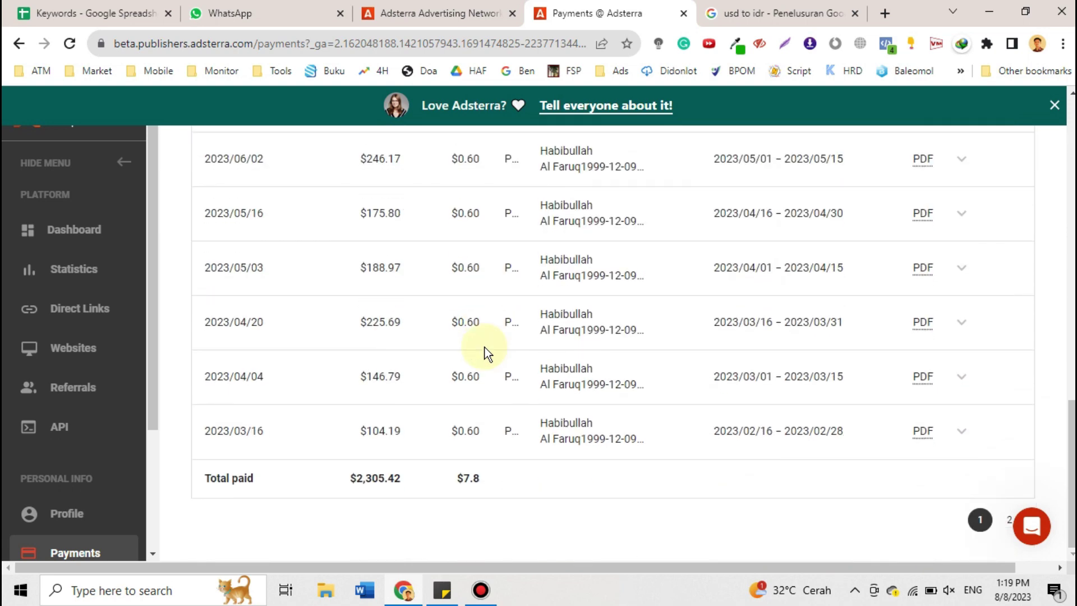
{"action": "scroll", "coordinate": [486, 348], "scroll_direction": "up", "scroll_amount": 10}
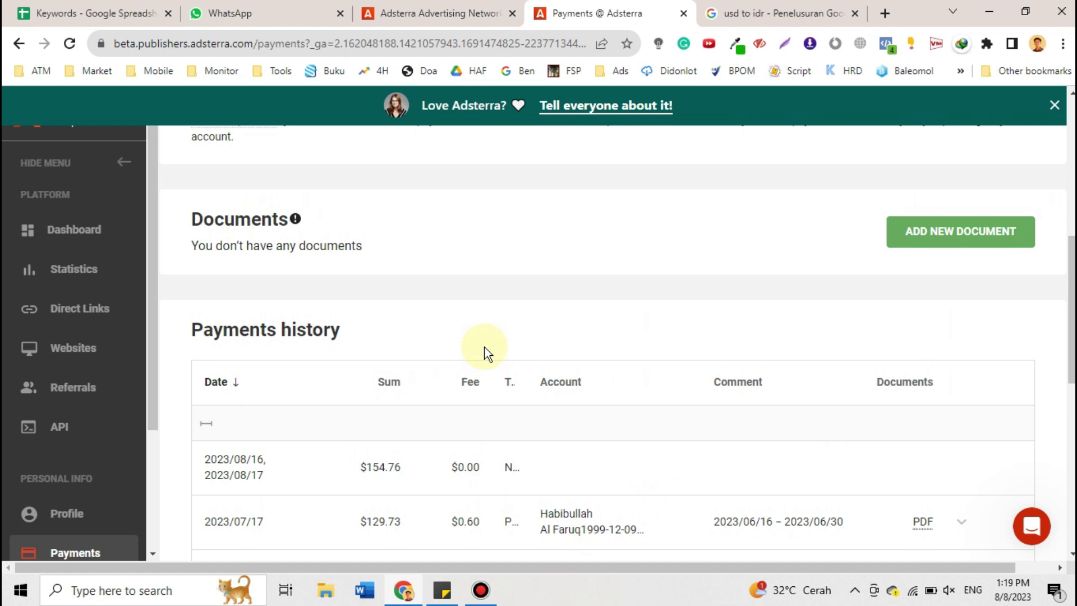
{"action": "scroll", "coordinate": [485, 348], "scroll_direction": "up", "scroll_amount": 4}
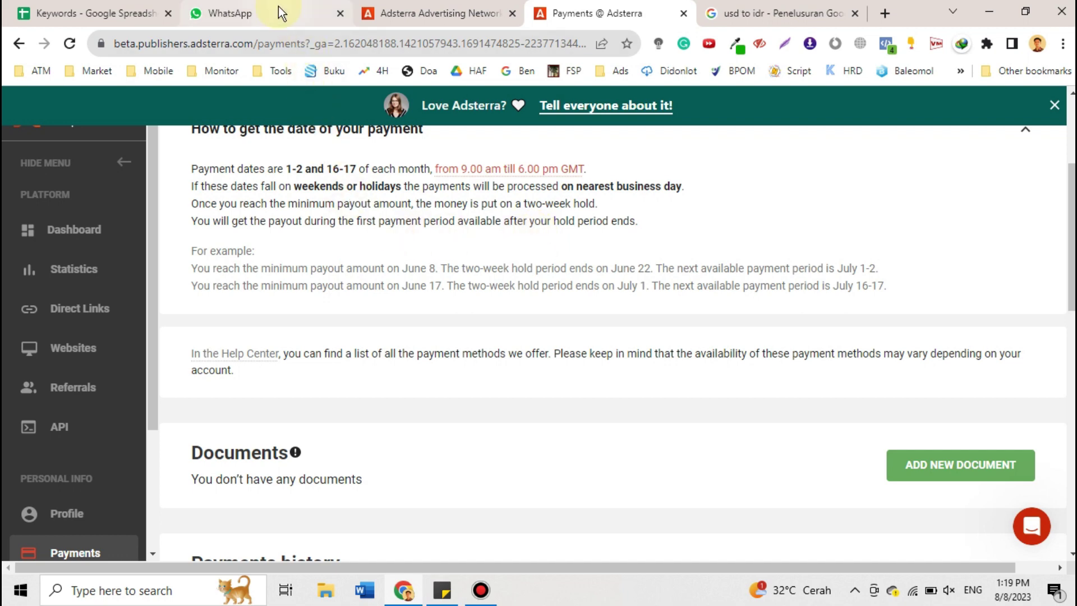
{"action": "scroll", "coordinate": [422, 304], "scroll_direction": "down", "scroll_amount": 8}
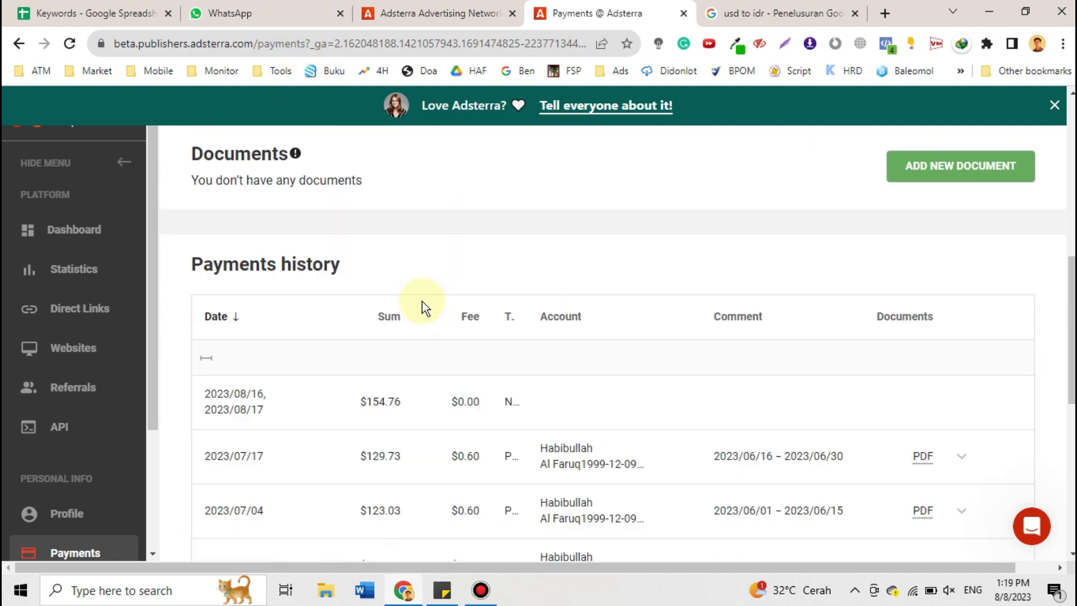
{"action": "scroll", "coordinate": [422, 303], "scroll_direction": "up", "scroll_amount": 12}
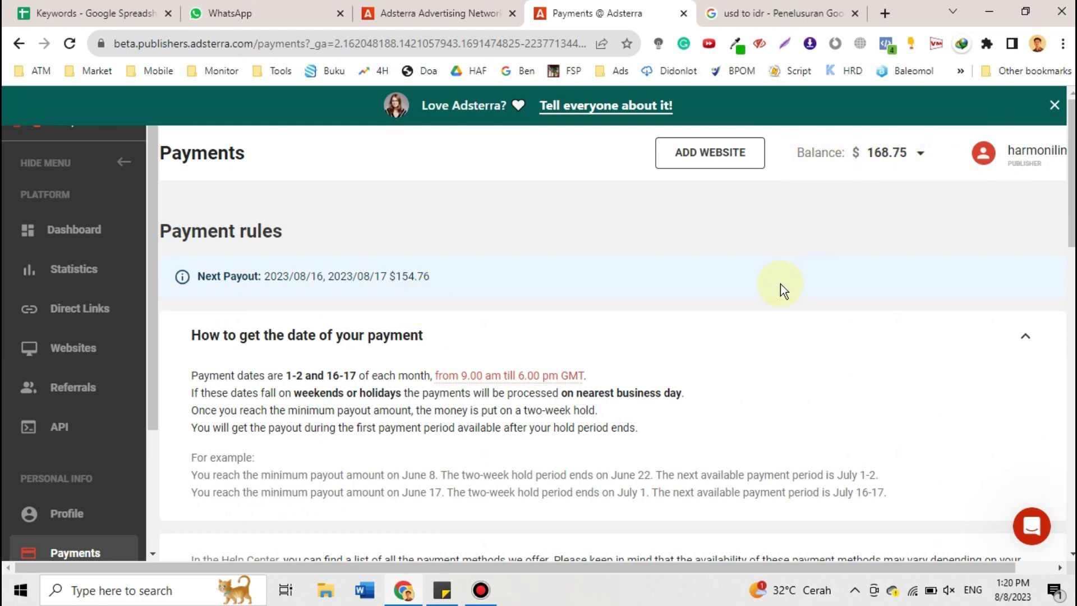
{"action": "scroll", "coordinate": [780, 284], "scroll_direction": "down", "scroll_amount": 8}
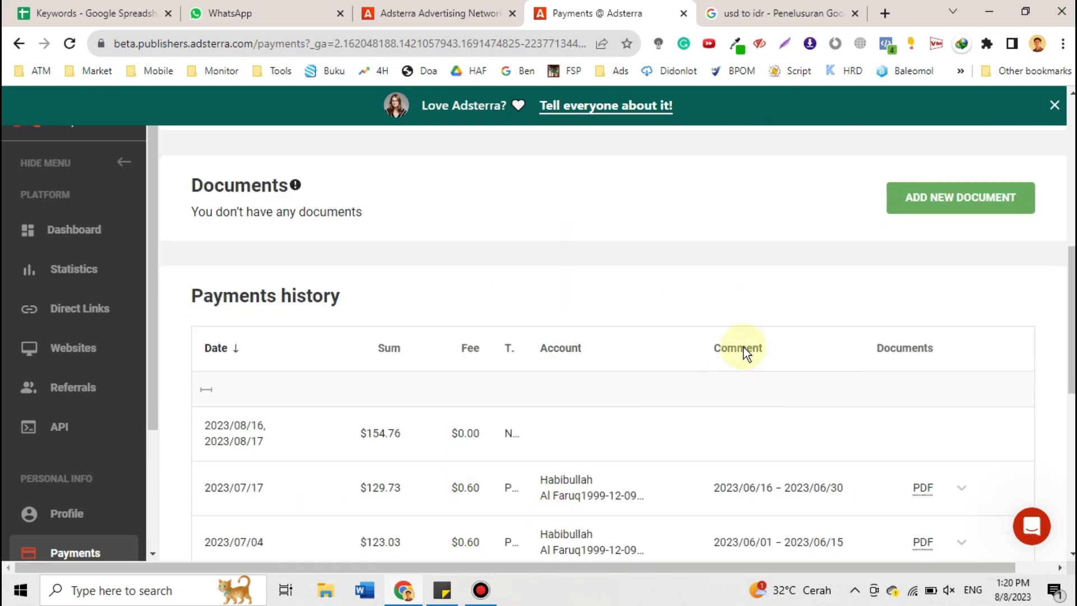
{"action": "scroll", "coordinate": [750, 262], "scroll_direction": "up", "scroll_amount": 8}
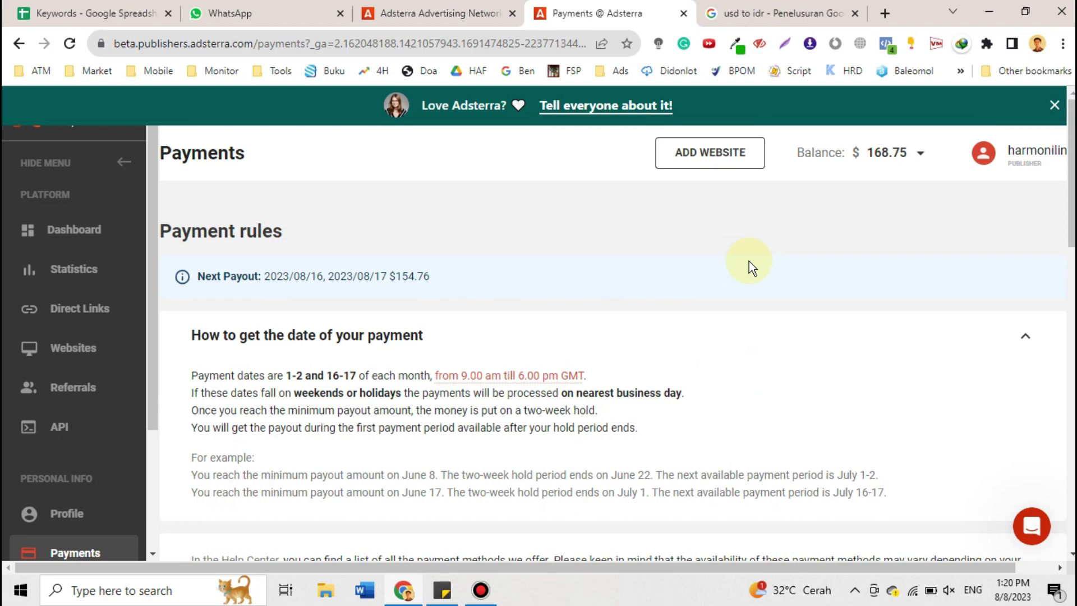